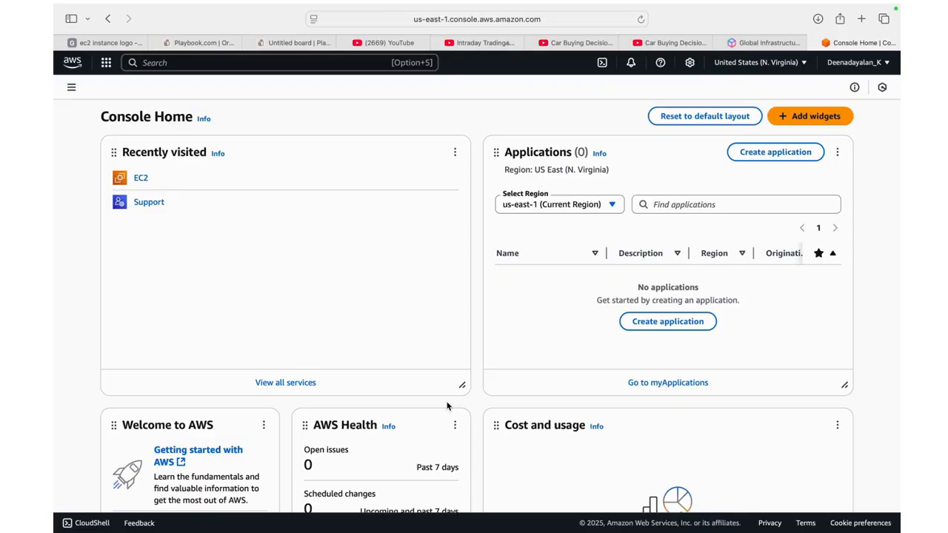
Look over the console home widgets and review the list of available AWS regions without changing the current one
scroll(392, 331, "down", 5)
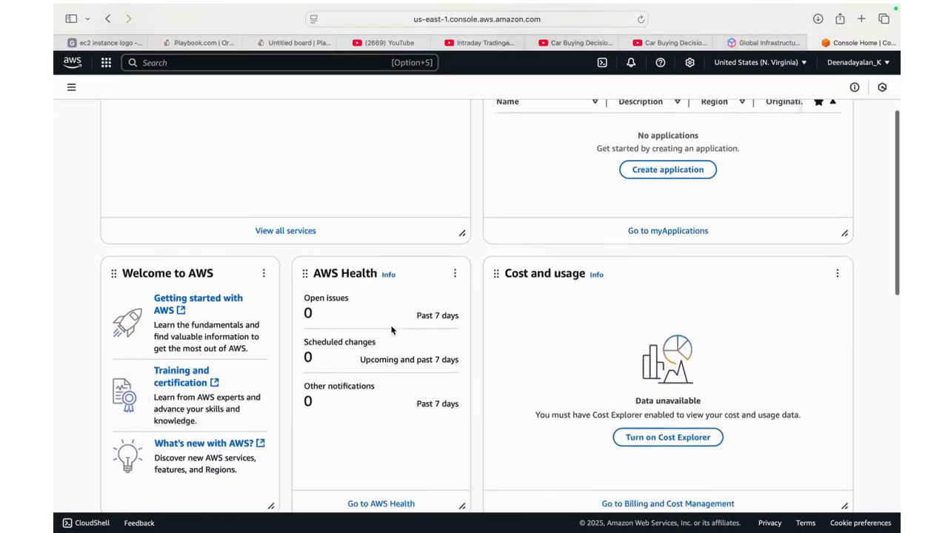
scroll(392, 330, "up", 5)
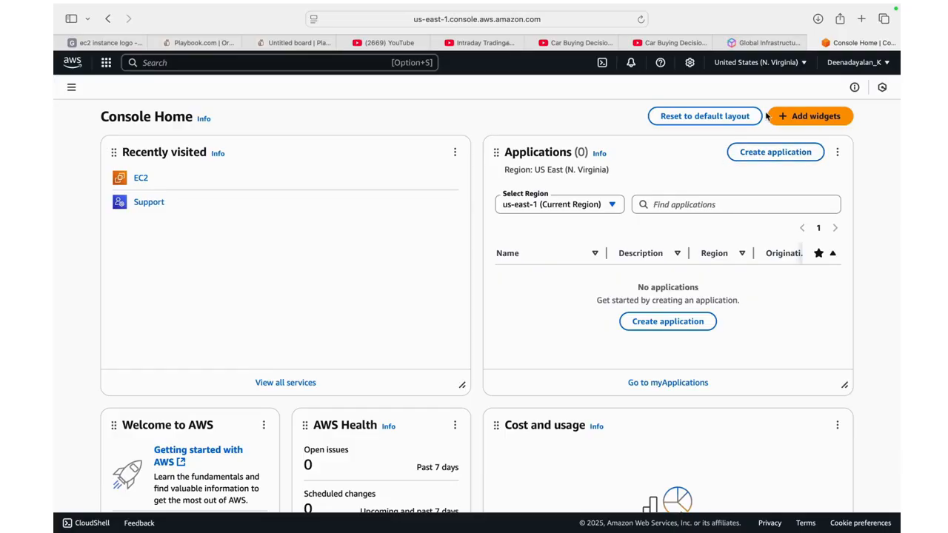
left_click(807, 64)
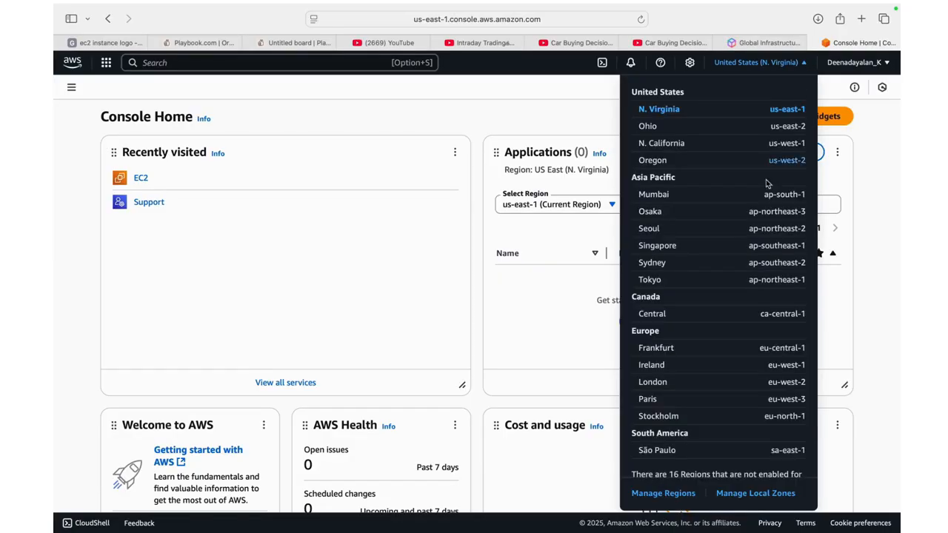
scroll(752, 247, "down", 1)
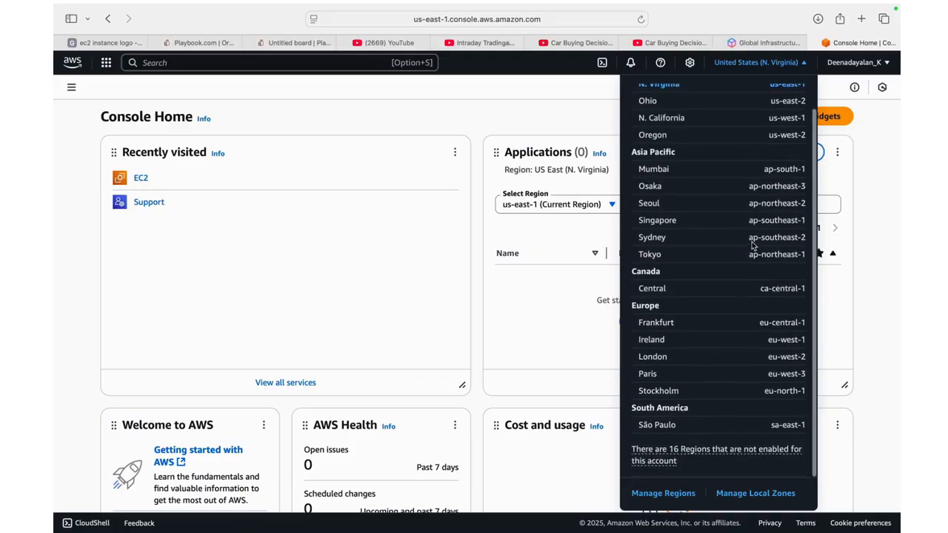
scroll(752, 247, "up", 1)
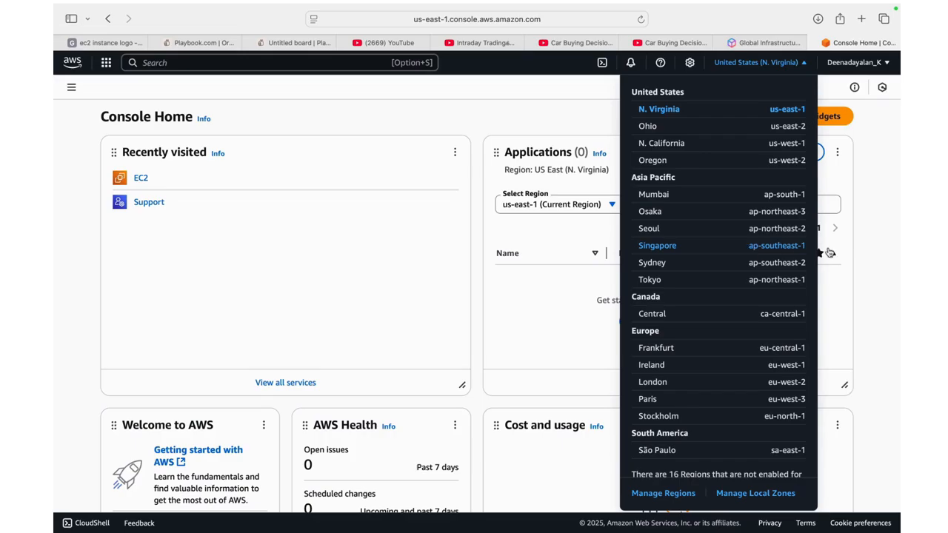
scroll(797, 324, "down", 1)
scroll(798, 324, "down", 1)
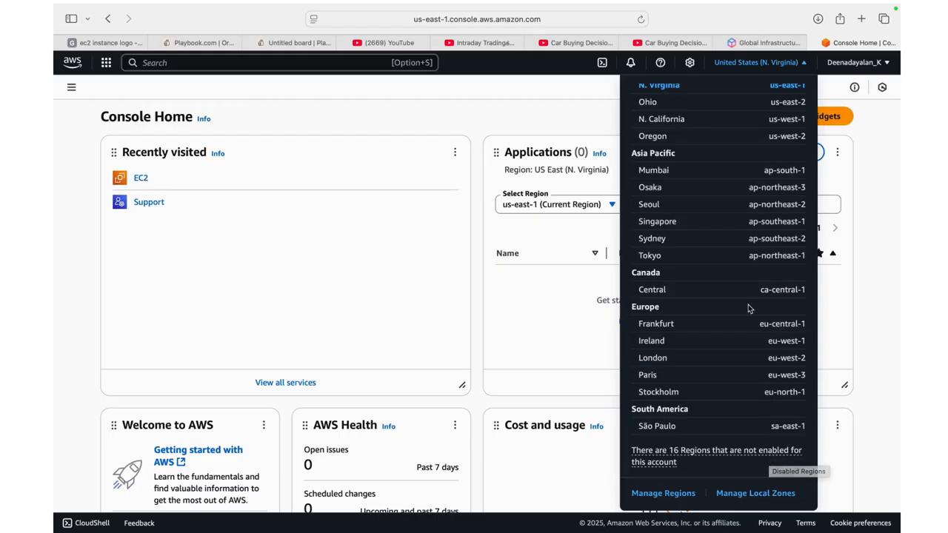
scroll(748, 309, "up", 1)
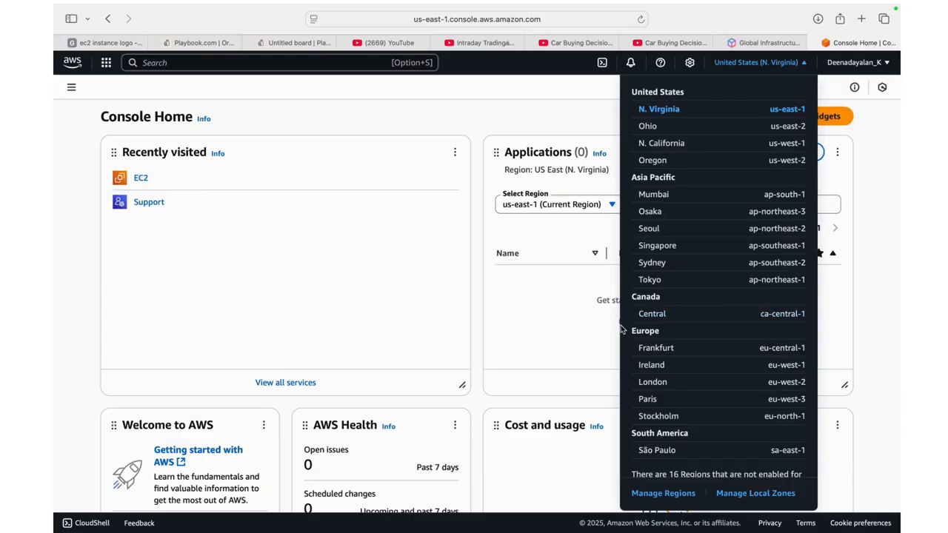
left_click(554, 354)
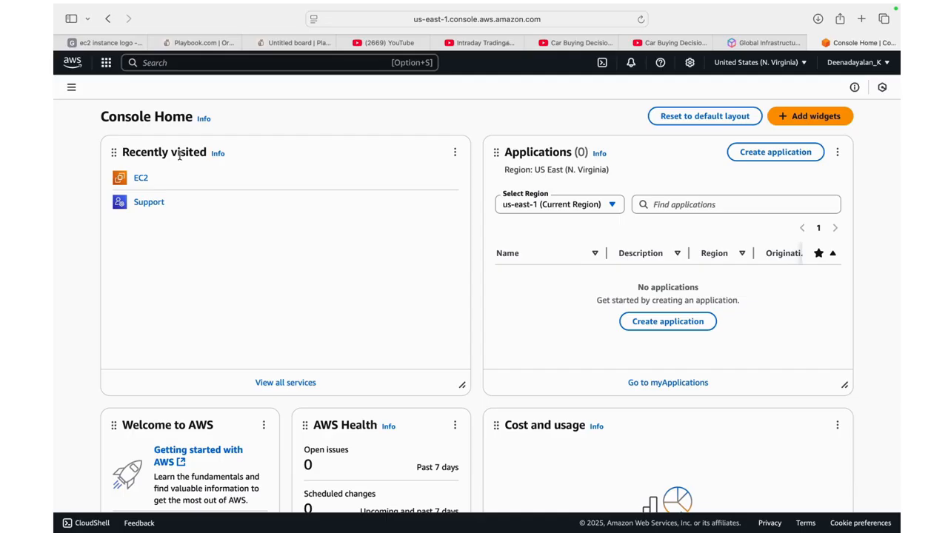
Browse the alphabetical list of all AWS services, and view the recently visited and favorite services
left_click(72, 66)
left_click(106, 63)
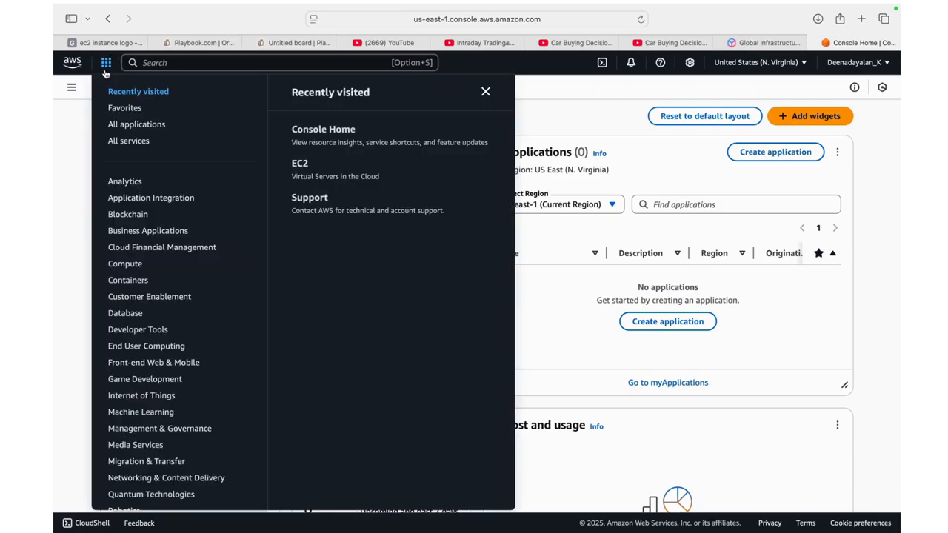
left_click(127, 142)
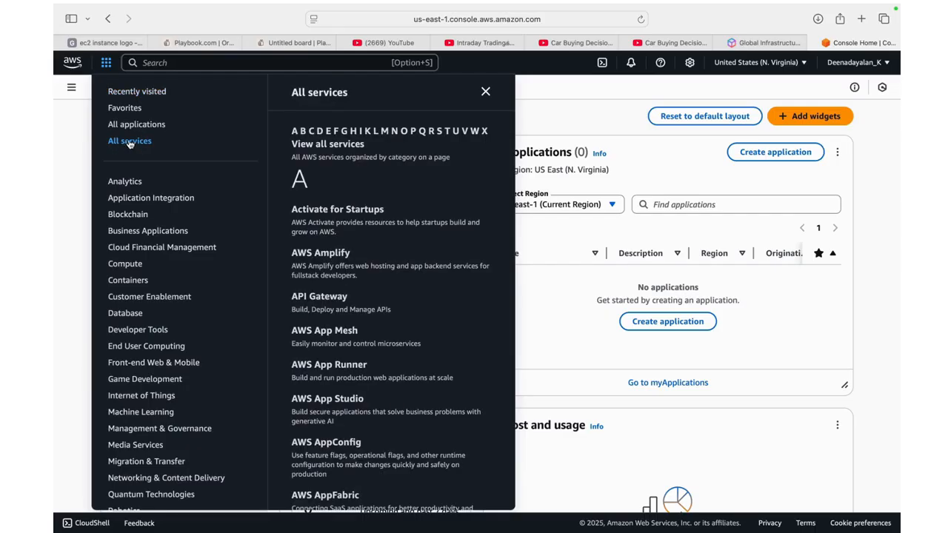
scroll(336, 245, "down", 5)
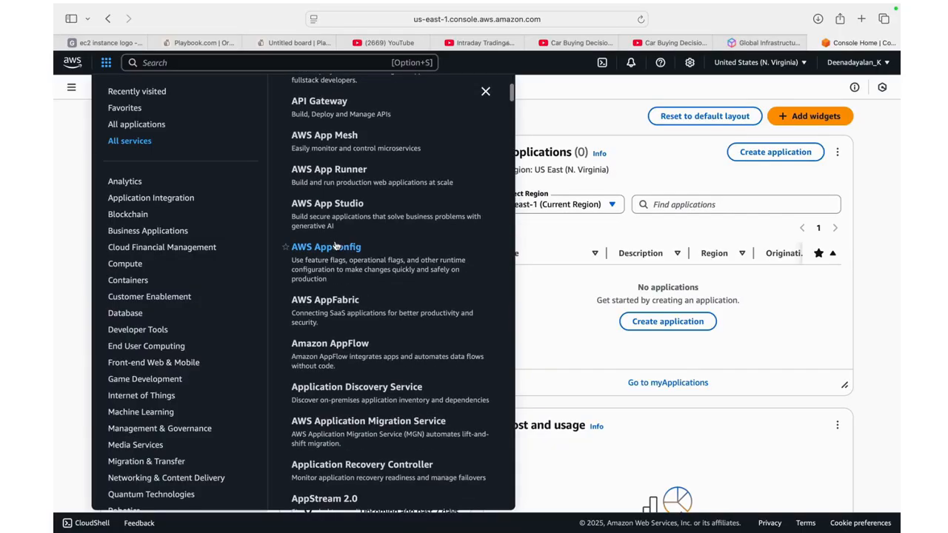
scroll(336, 245, "down", 15)
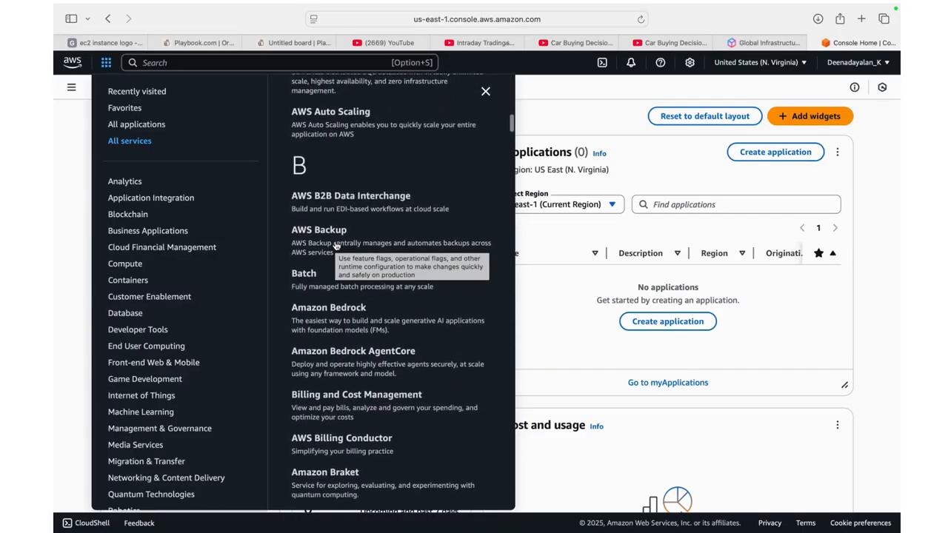
scroll(336, 245, "down", 15)
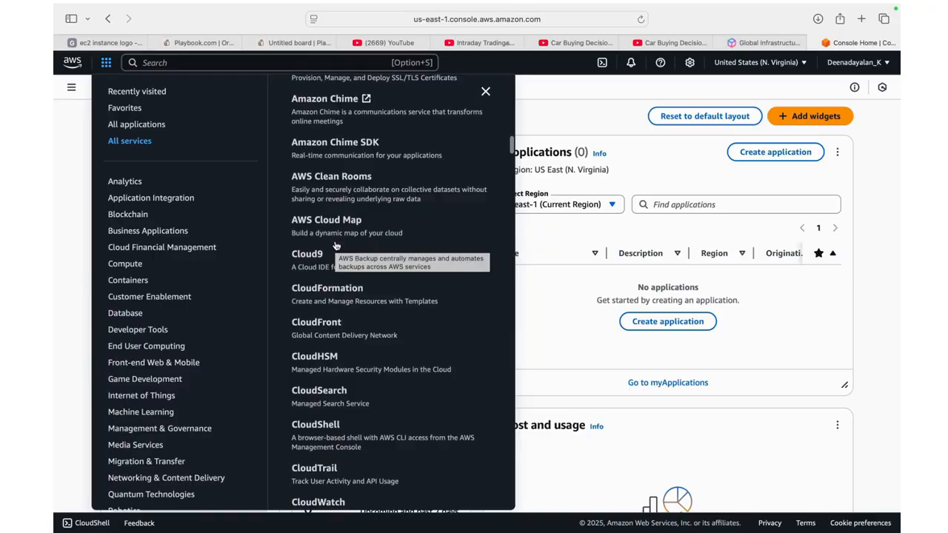
scroll(335, 245, "down", 15)
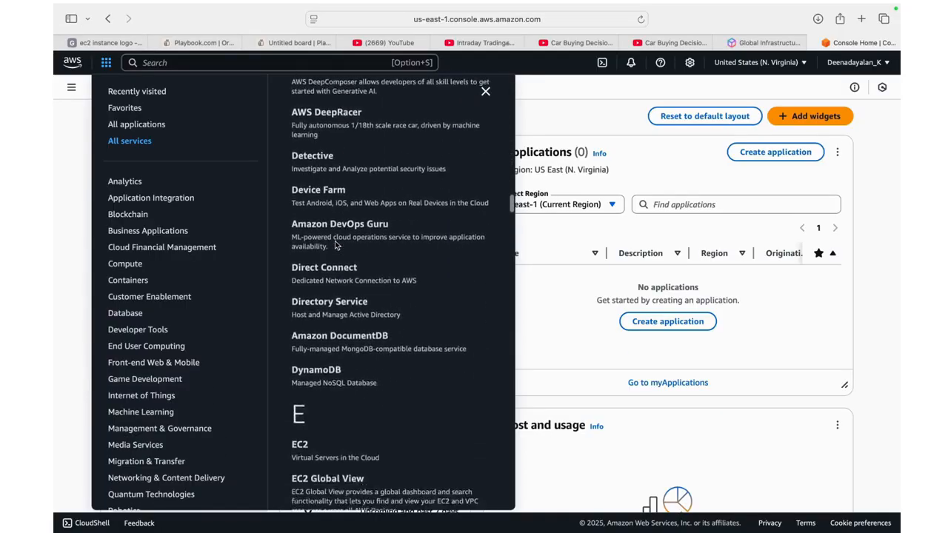
scroll(335, 245, "down", 3)
scroll(335, 244, "up", 10)
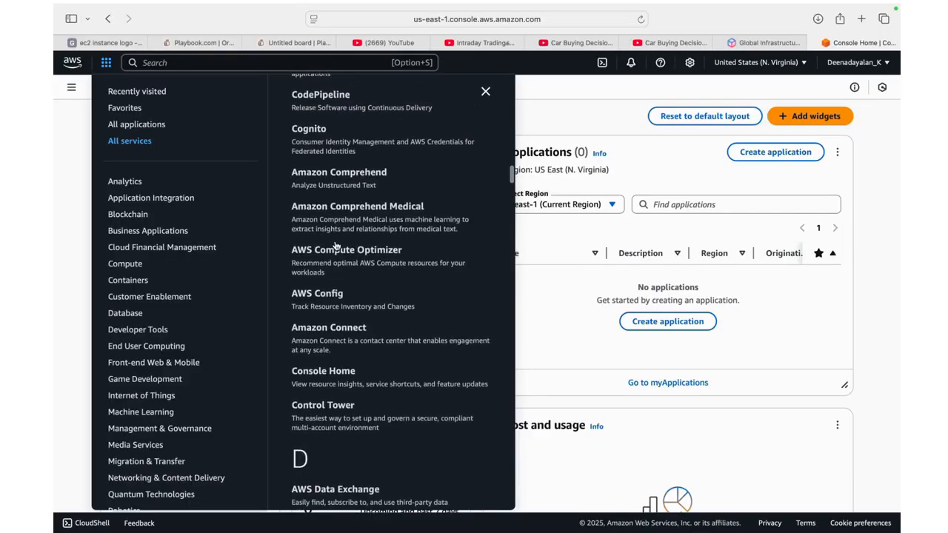
scroll(336, 245, "up", 15)
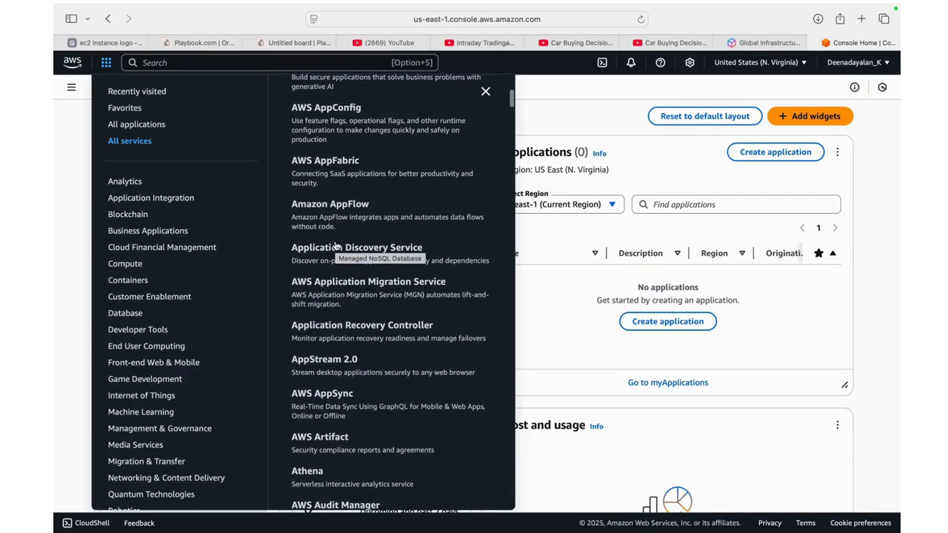
scroll(335, 244, "up", 8)
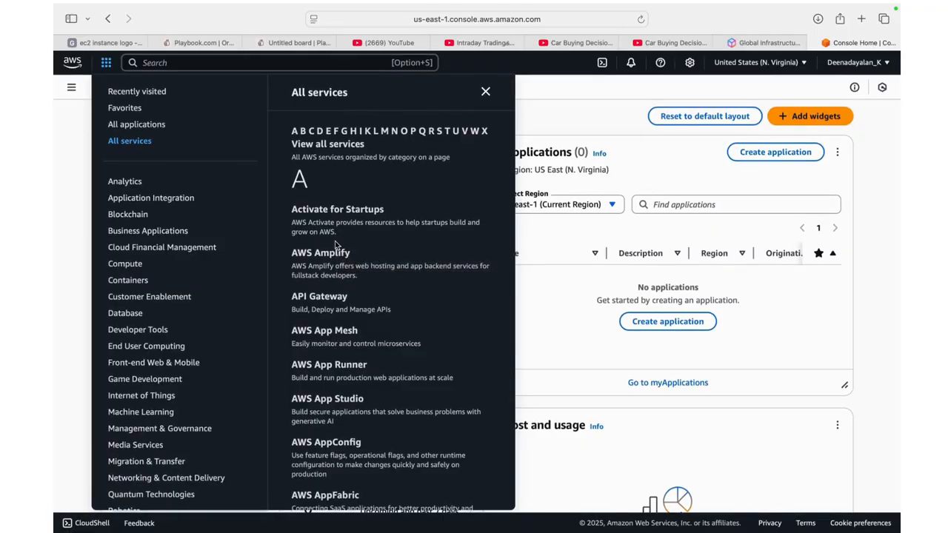
scroll(336, 245, "down", 1)
scroll(336, 245, "up", 1)
scroll(367, 178, "down", 7)
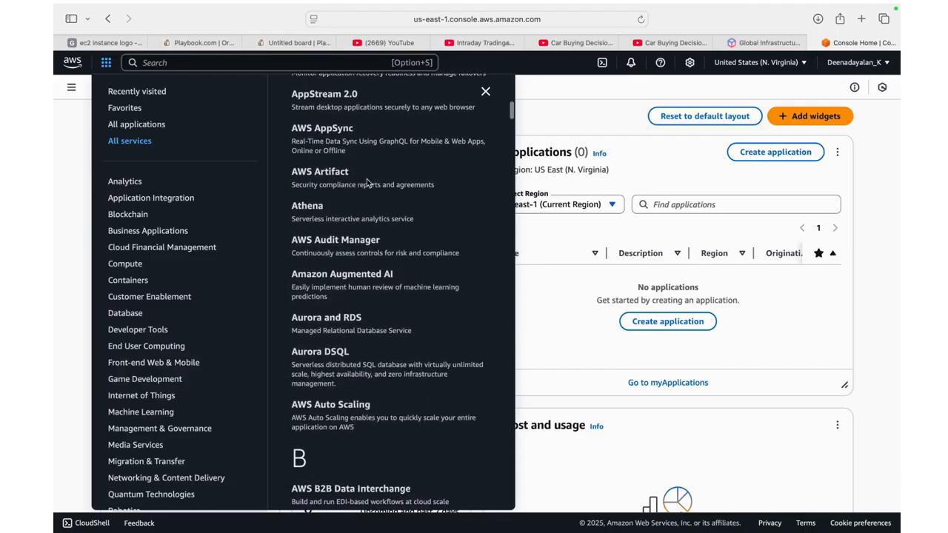
left_click(146, 94)
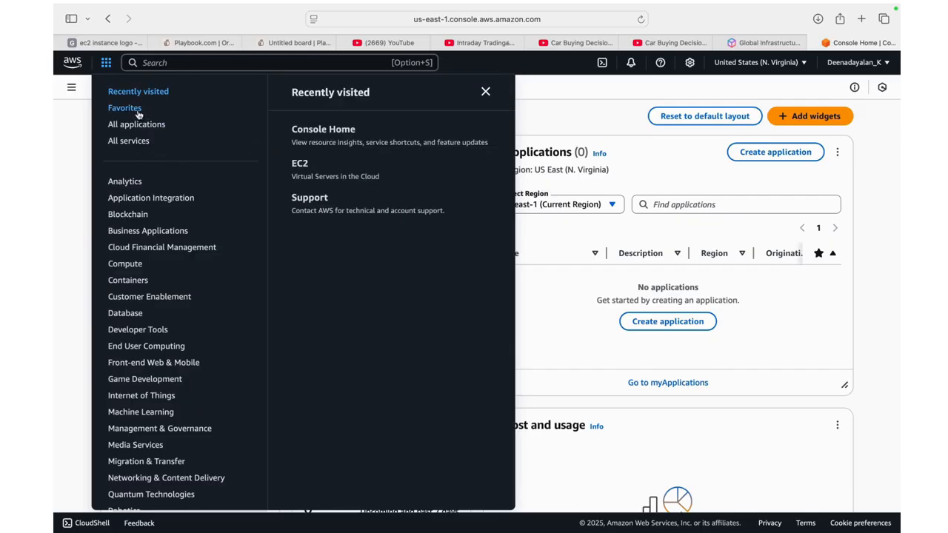
left_click(137, 111)
Search the console for ec2 and open the EC2 service
left_click(199, 65)
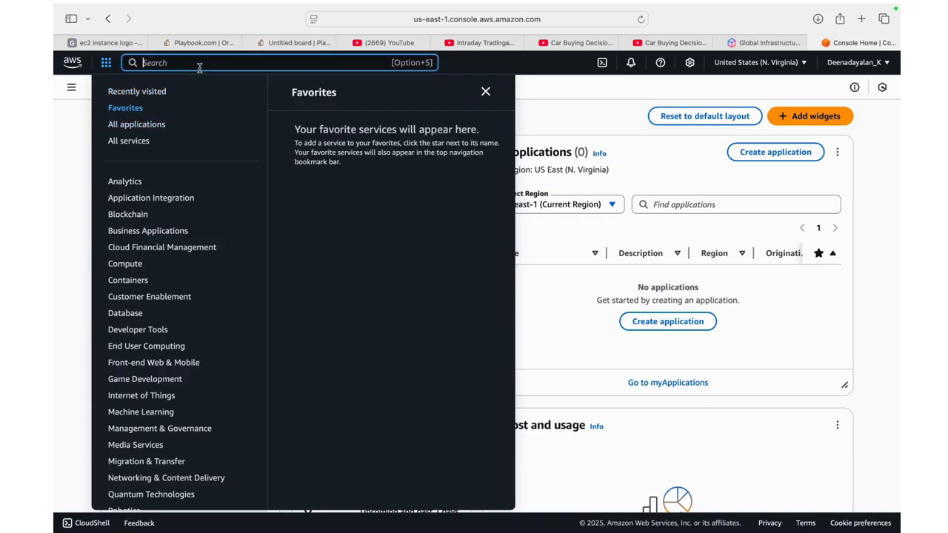
type("e")
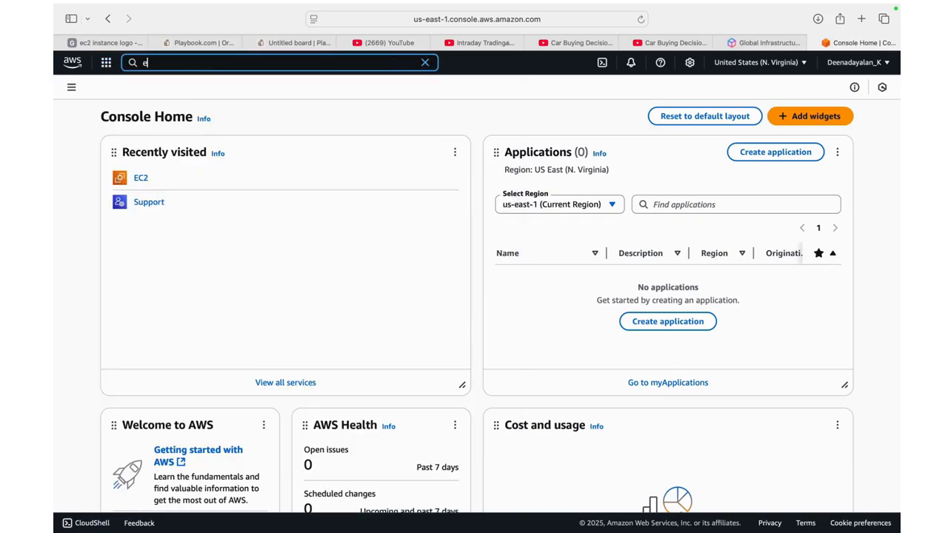
type("c2")
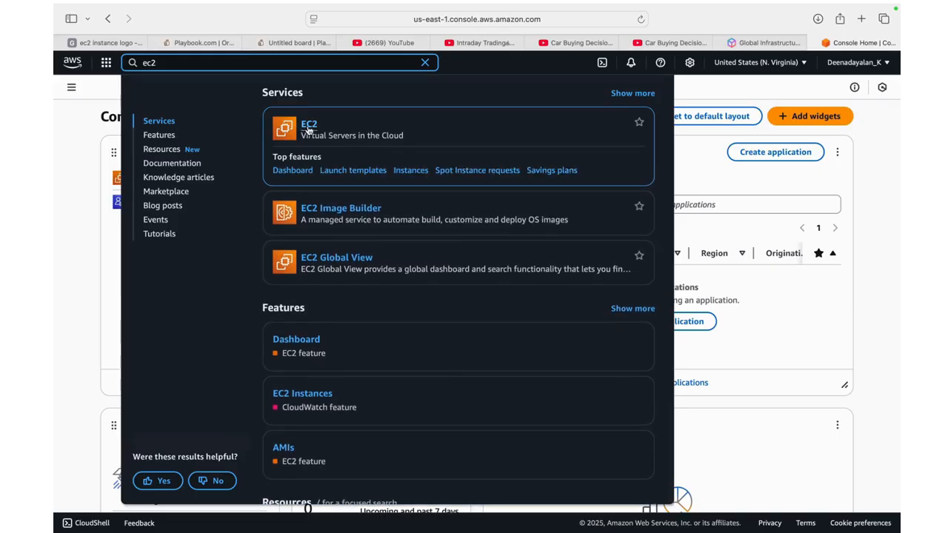
left_click(308, 130)
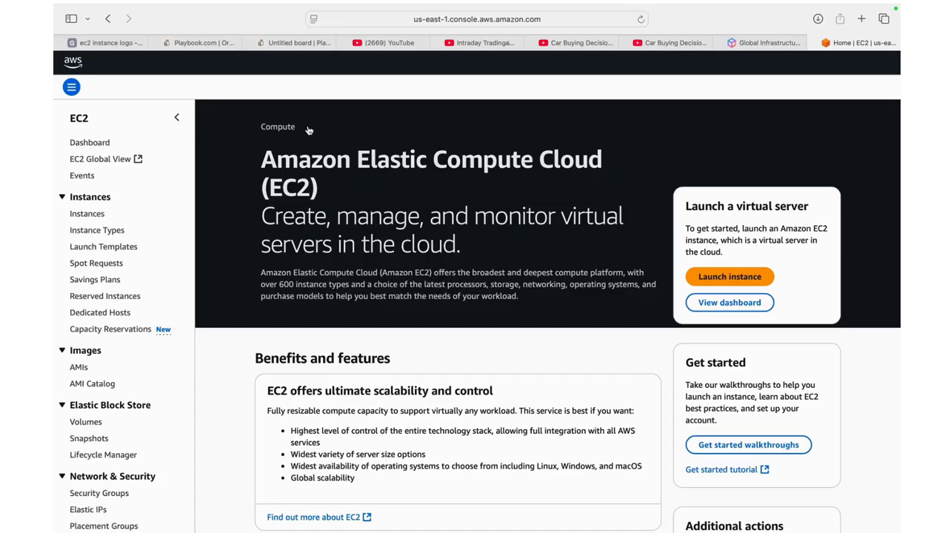
Examine the EC2 landing page, including its benefits and features, use cases and additional actions
scroll(380, 186, "down", 2)
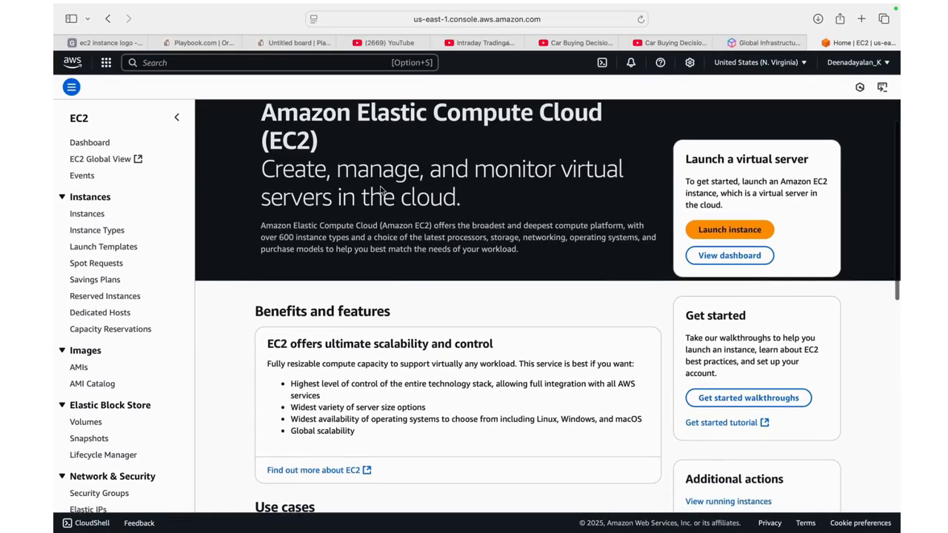
scroll(380, 185, "up", 2)
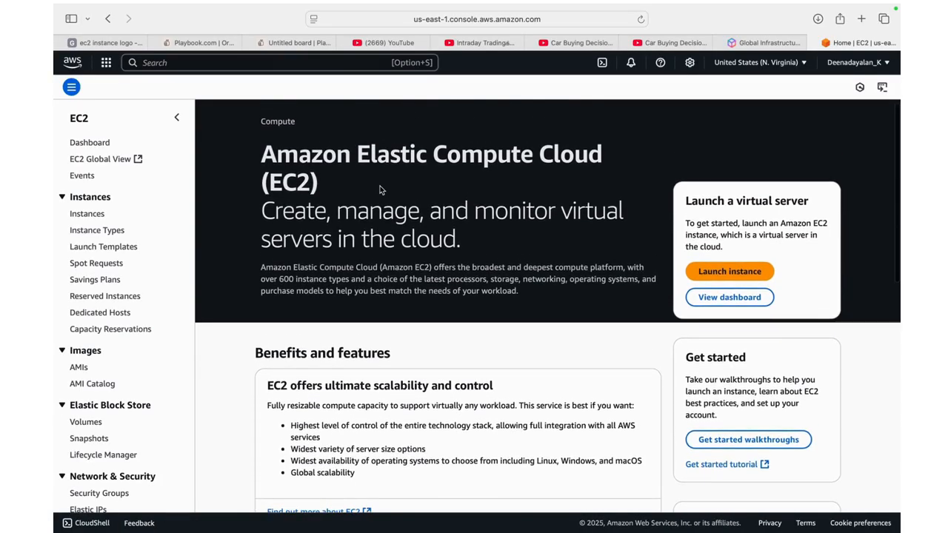
scroll(380, 190, "down", 1)
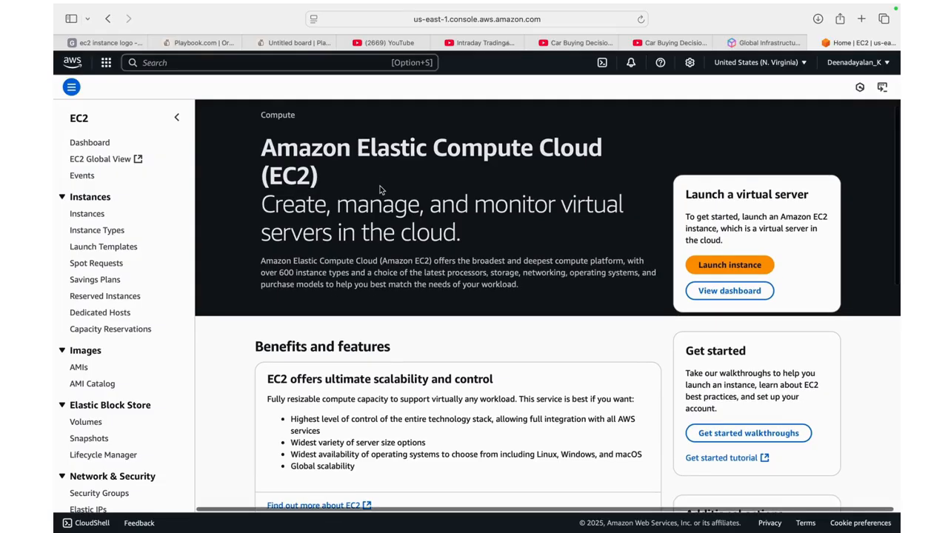
scroll(380, 190, "down", 1)
scroll(380, 189, "down", 1)
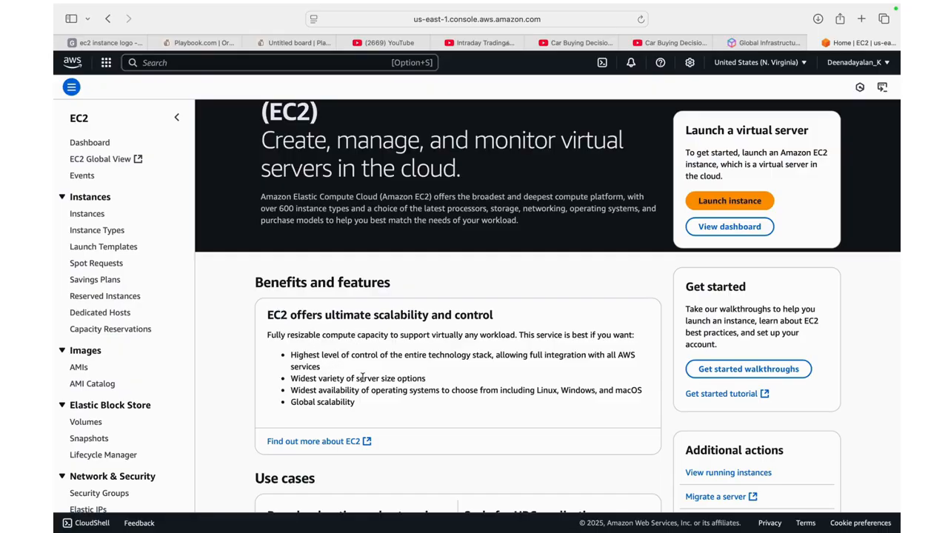
scroll(393, 392, "down", 5)
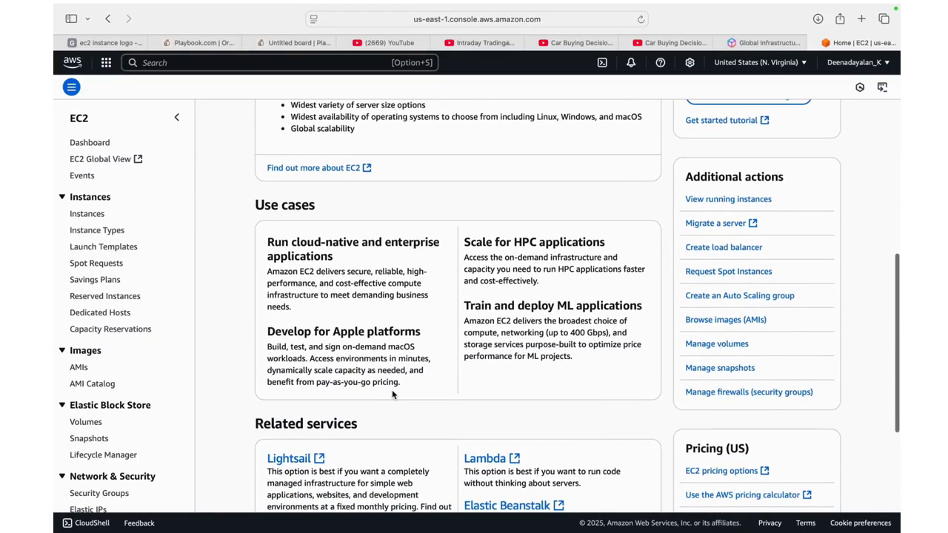
scroll(392, 393, "up", 6)
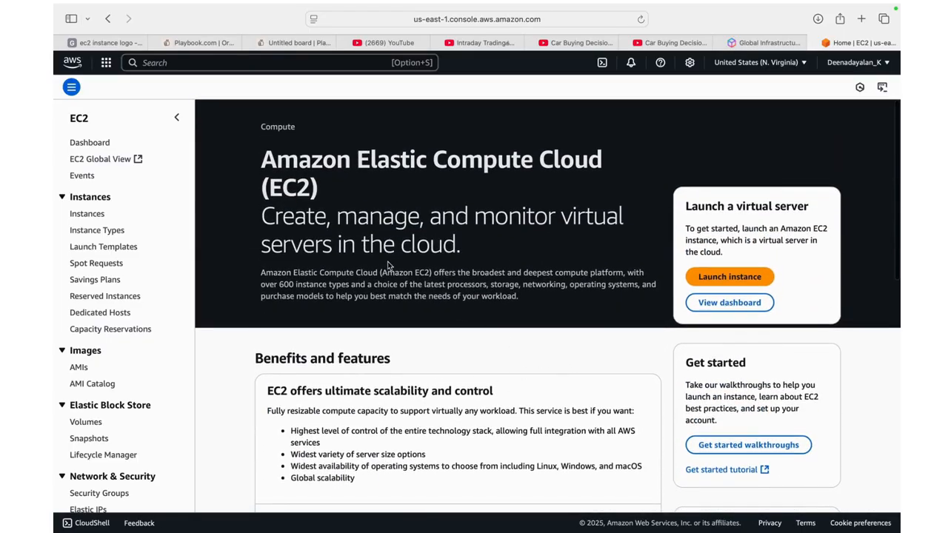
Start launching a new EC2 instance and name it VM Test_4
left_click(718, 278)
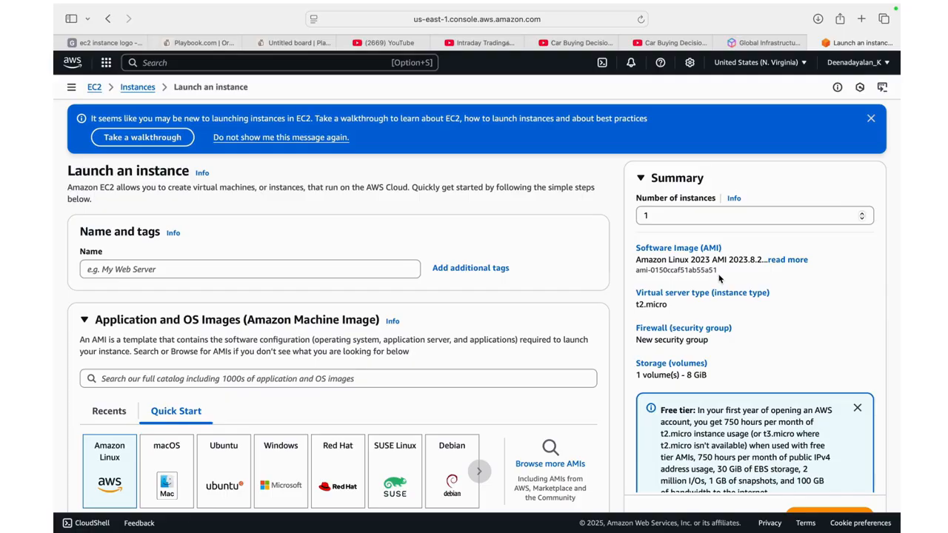
left_click(305, 266)
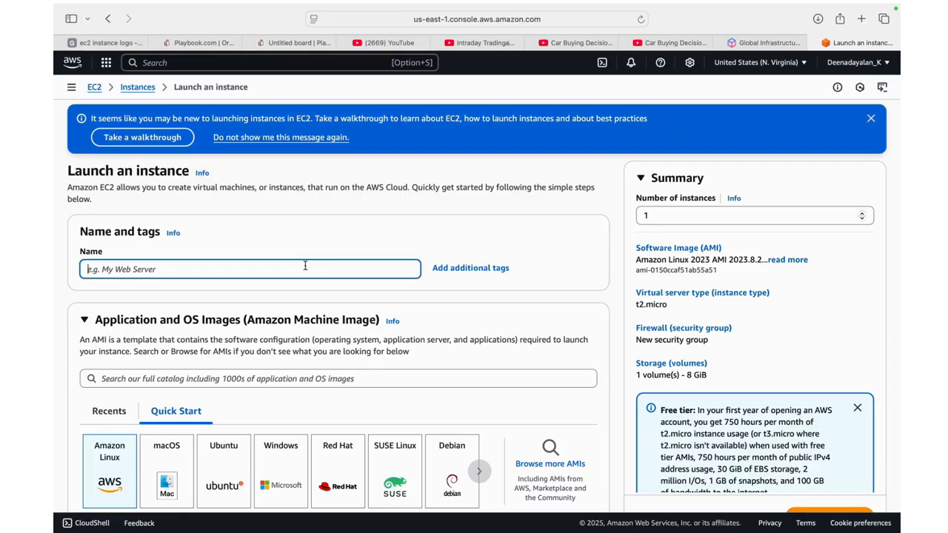
type("VM Test_4")
Choose Windows as the instance's operating system, using the Microsoft Windows Server 2025 Base image
scroll(197, 345, "down", 2)
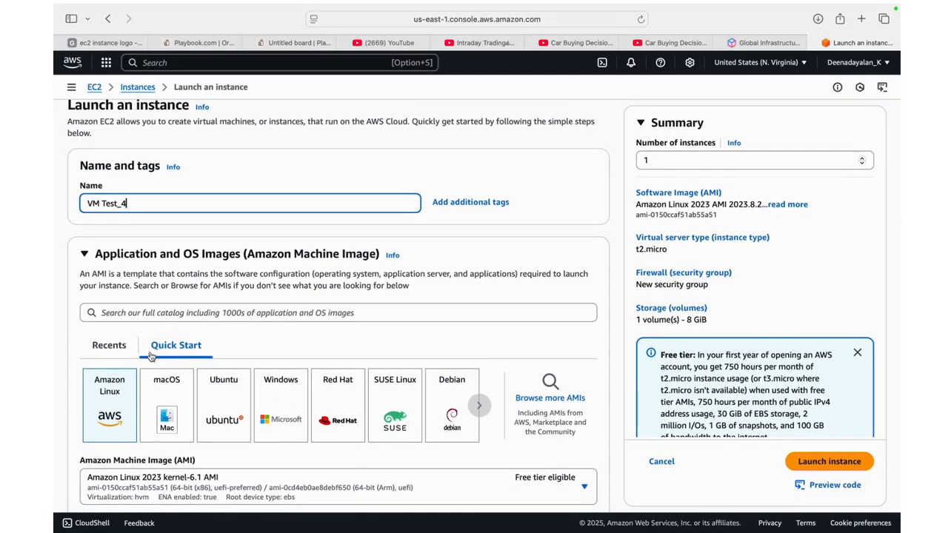
scroll(268, 445, "down", 2)
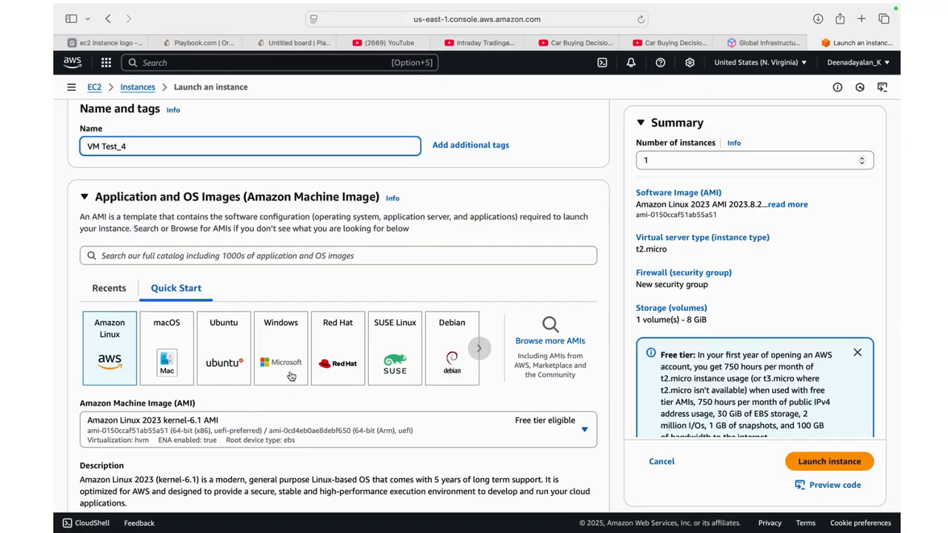
left_click(270, 368)
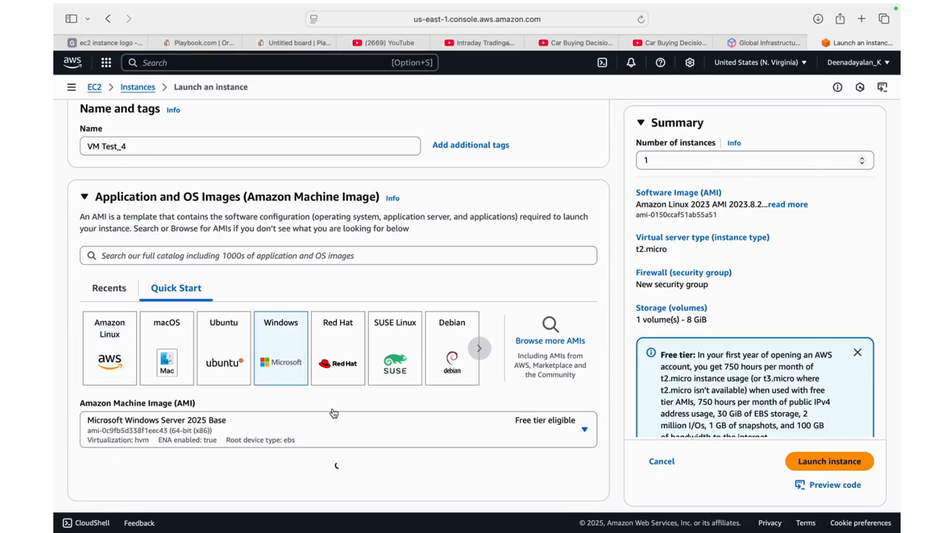
scroll(368, 418, "down", 2)
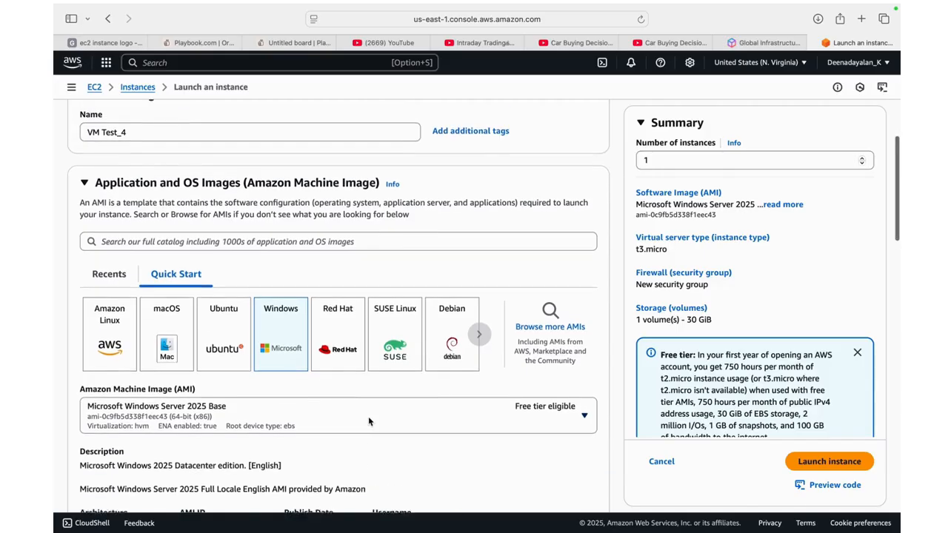
Change the instance's Amazon Machine Image to Microsoft Windows Server 2022 Base
scroll(368, 421, "down", 1)
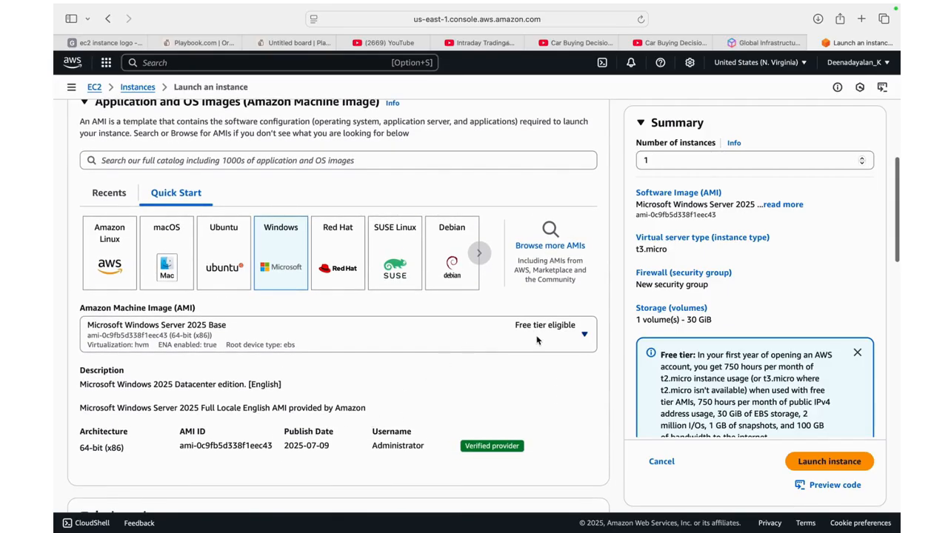
left_click(497, 330)
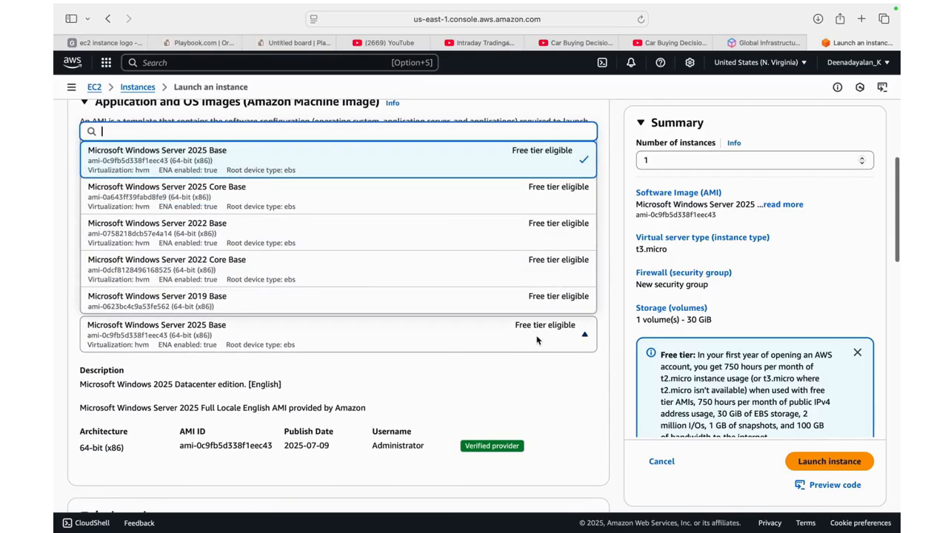
left_click(443, 242)
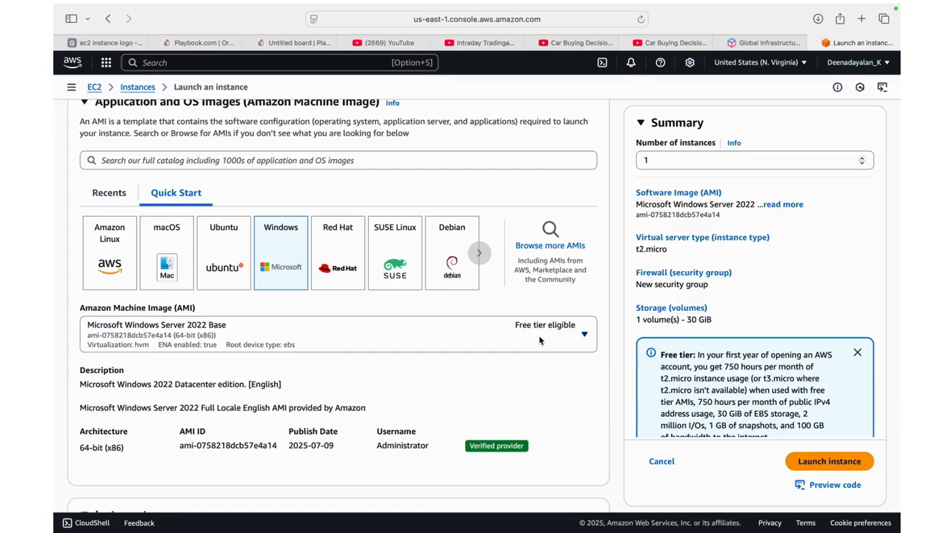
Search the existing key pairs for VM Test_4
scroll(539, 340, "down", 2)
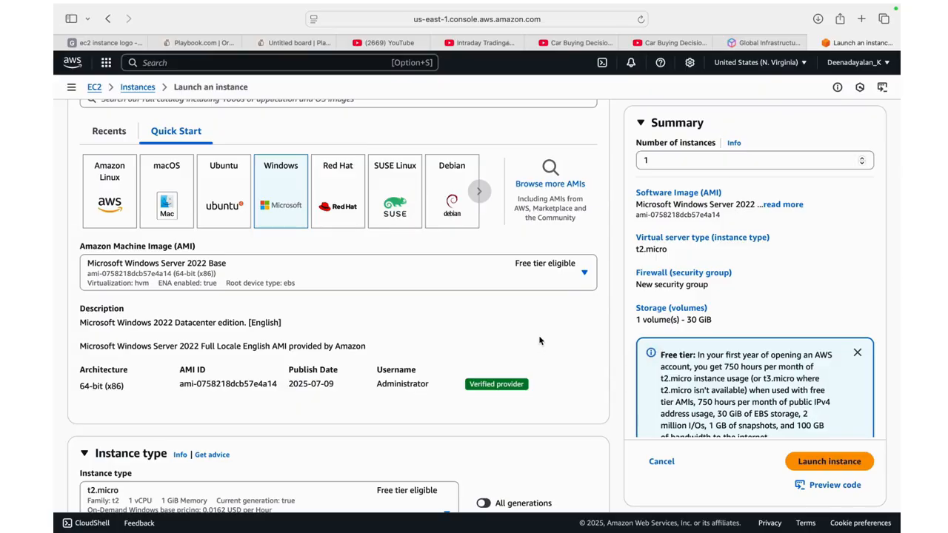
scroll(539, 341, "down", 4)
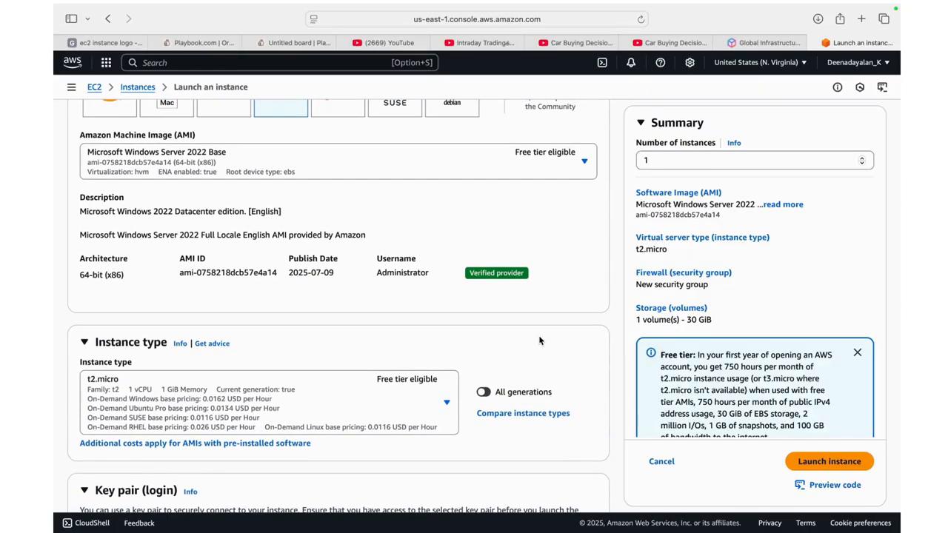
scroll(539, 341, "down", 3)
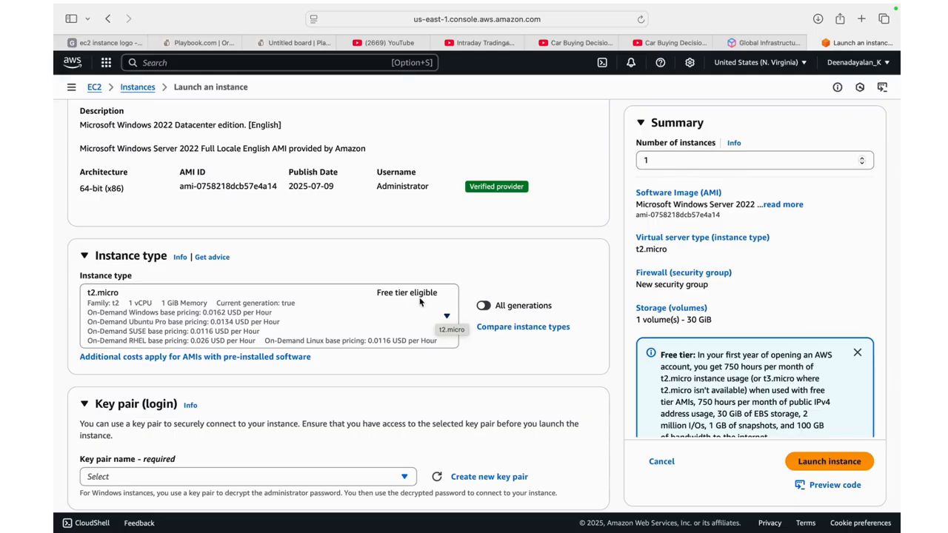
scroll(419, 300, "down", 5)
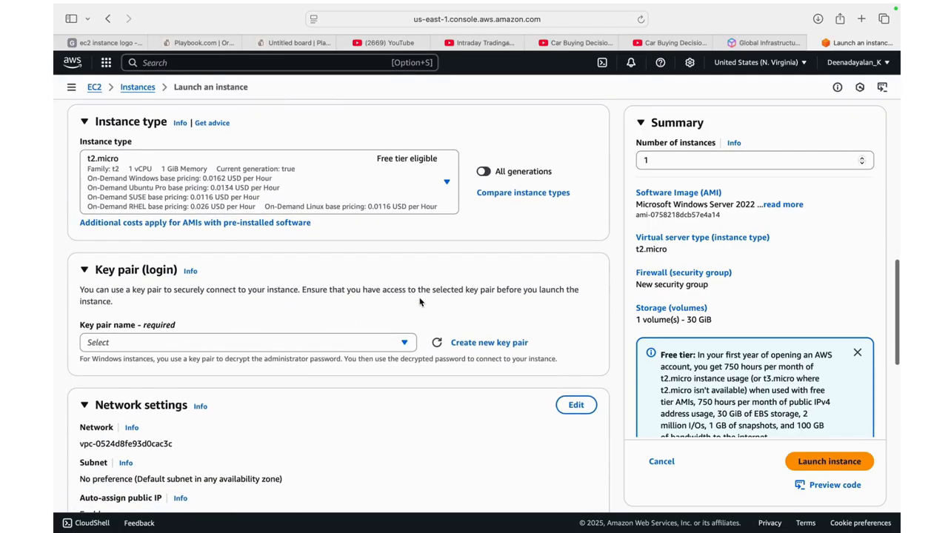
scroll(420, 300, "down", 1)
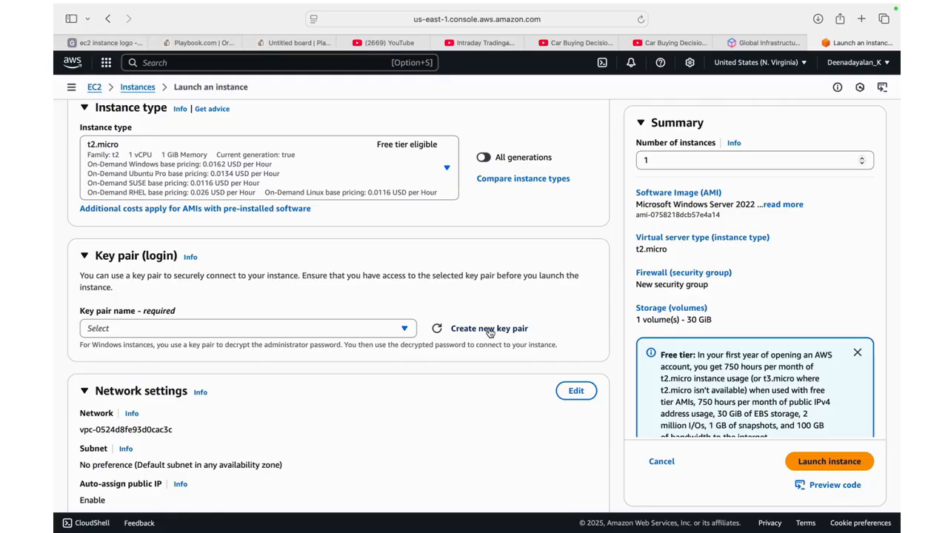
left_click(303, 331)
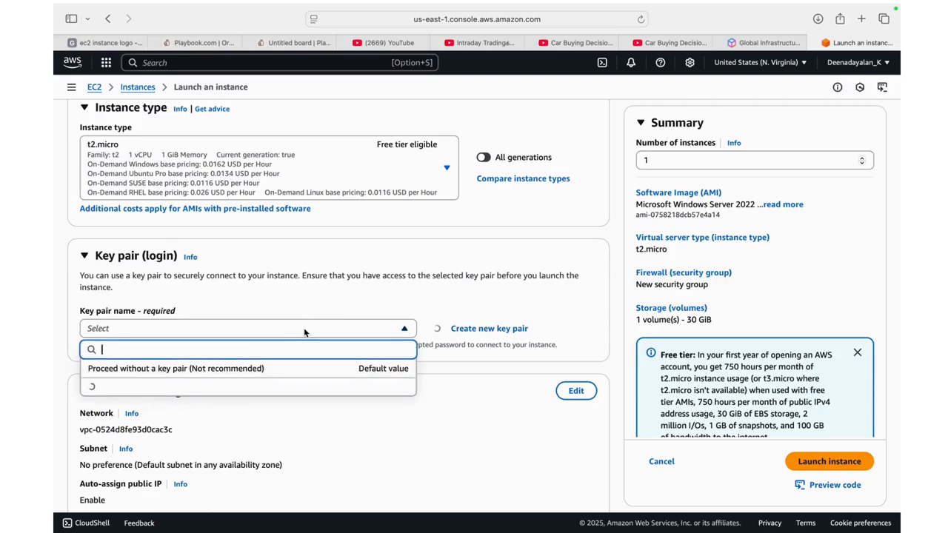
type("V")
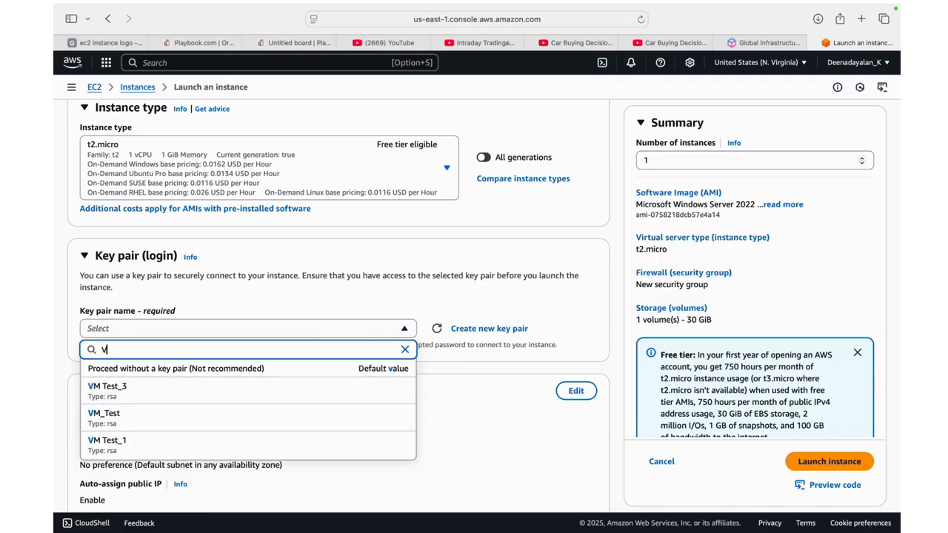
type("M Tst")
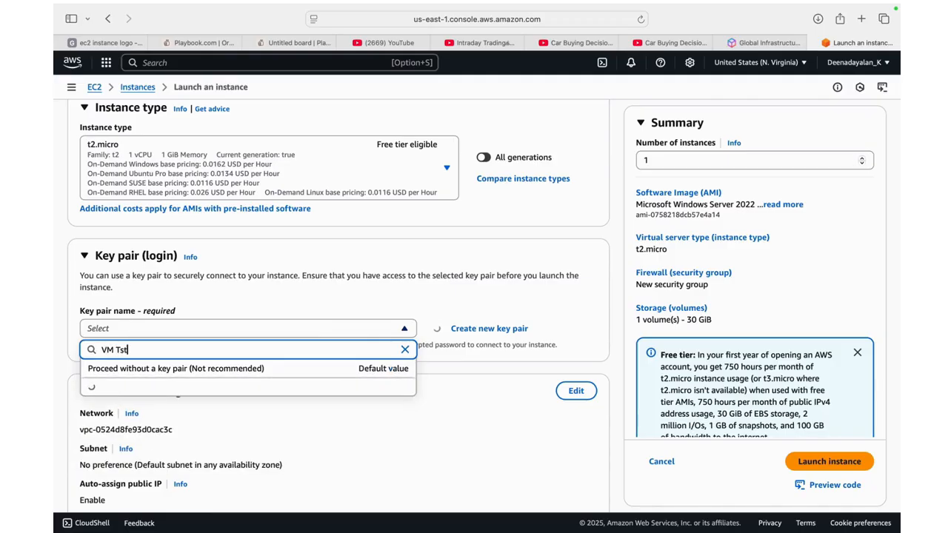
key("BackSpace")
key("BackSpace")
type("est_")
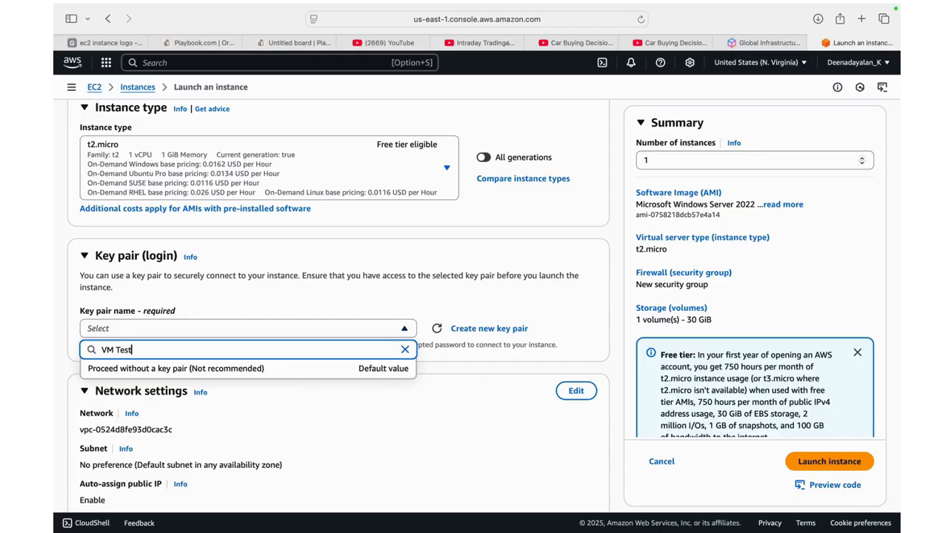
type("4")
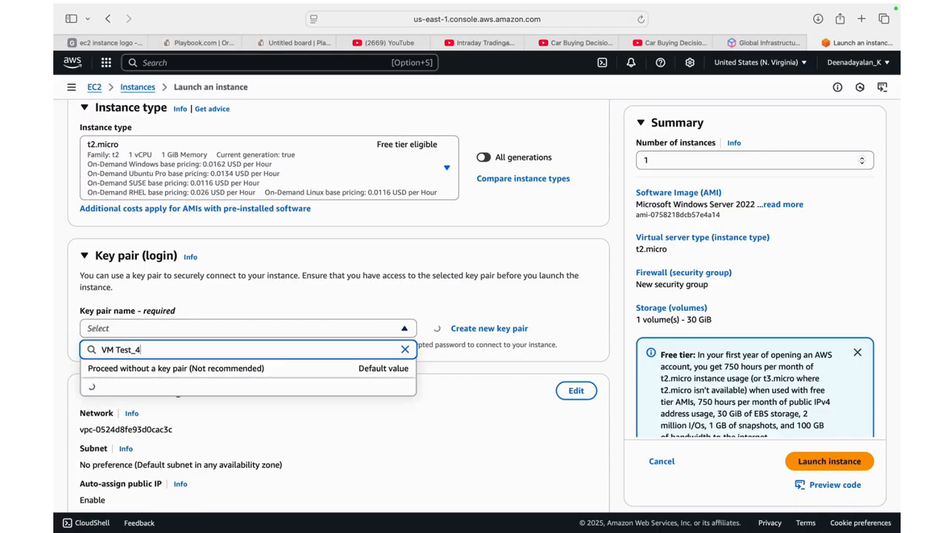
Create a new RSA key pair named VM Test_4 with the .pem private key file format
left_click(483, 328)
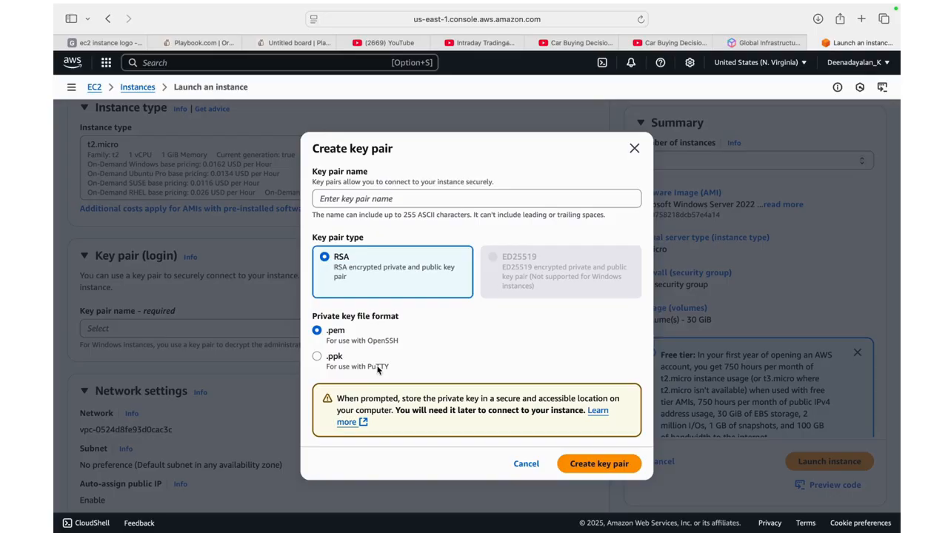
left_click(365, 197)
type("T")
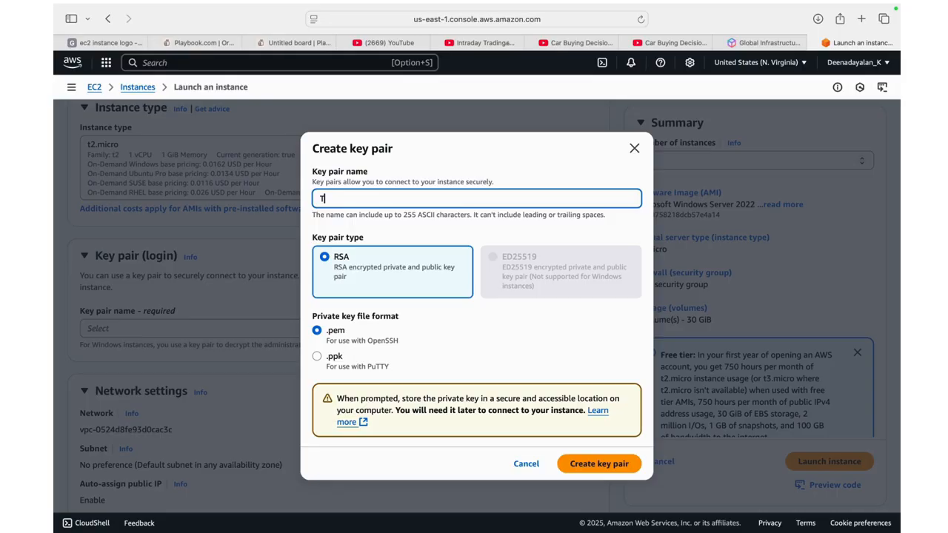
type("a")
key("BackSpace")
key("BackSpace")
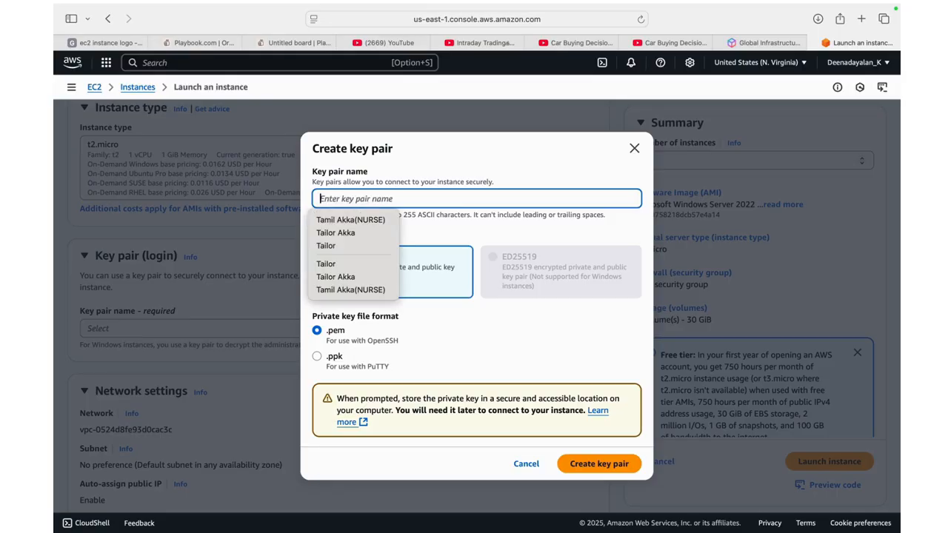
type("Vm")
key("BackSpace")
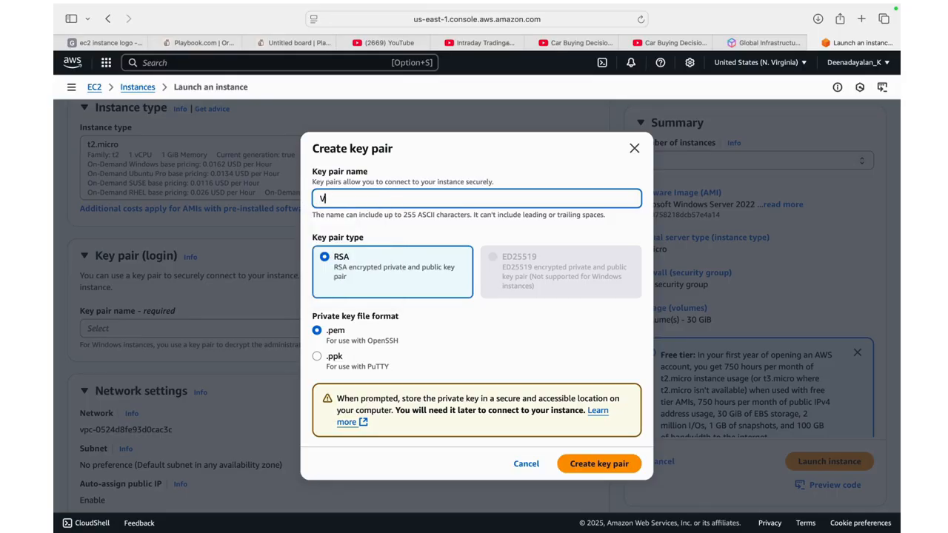
type("M Test_4")
left_click(581, 465)
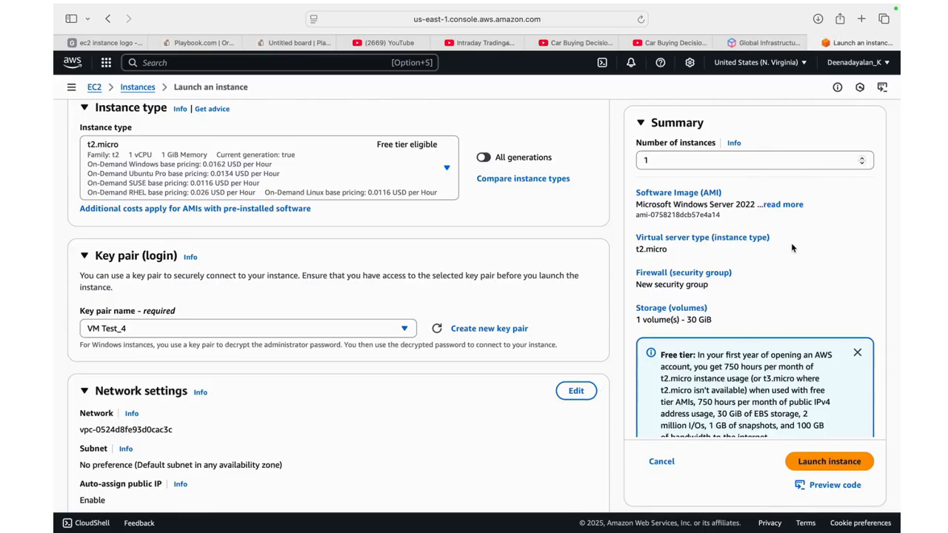
In the new security group's rules, keep RDP traffic allowed from Anywhere and allow HTTPS traffic from the internet
scroll(428, 430, "down", 3)
scroll(428, 430, "down", 3)
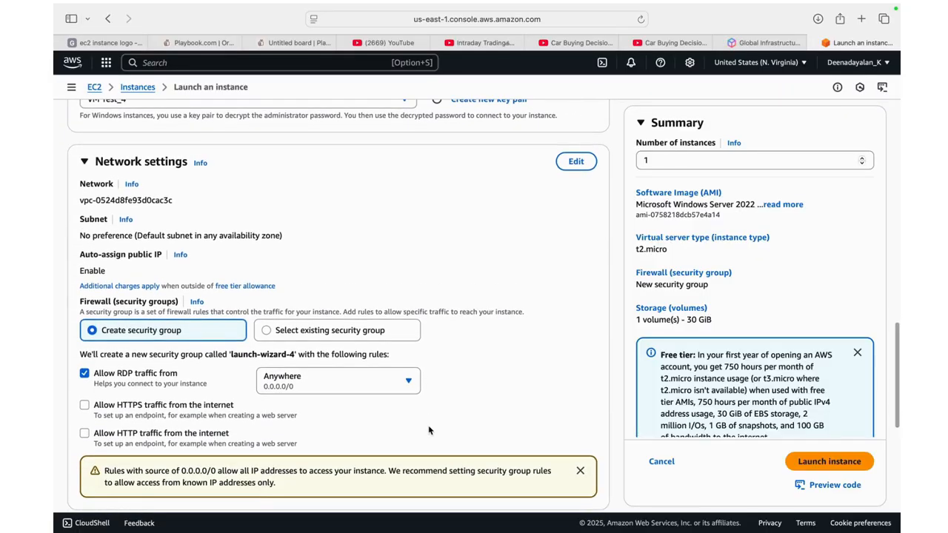
scroll(429, 430, "down", 1)
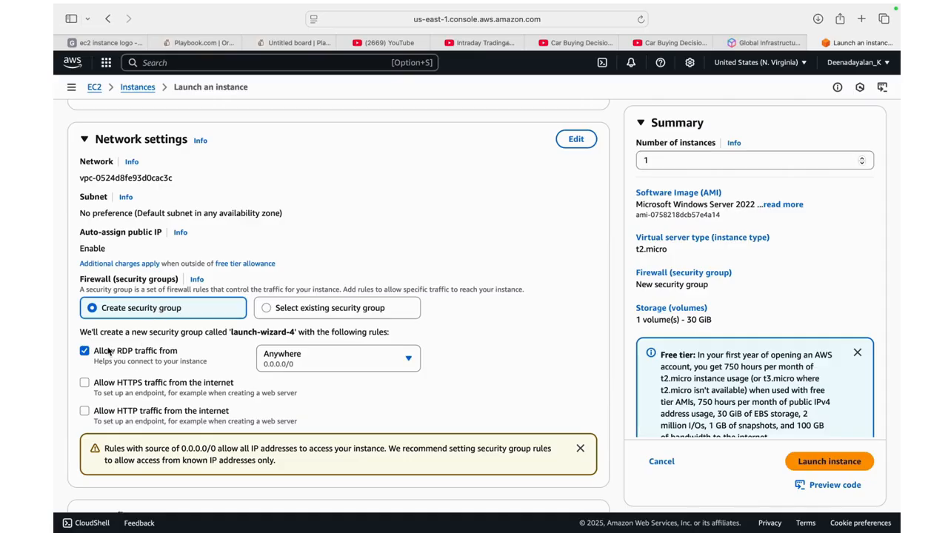
left_click(289, 363)
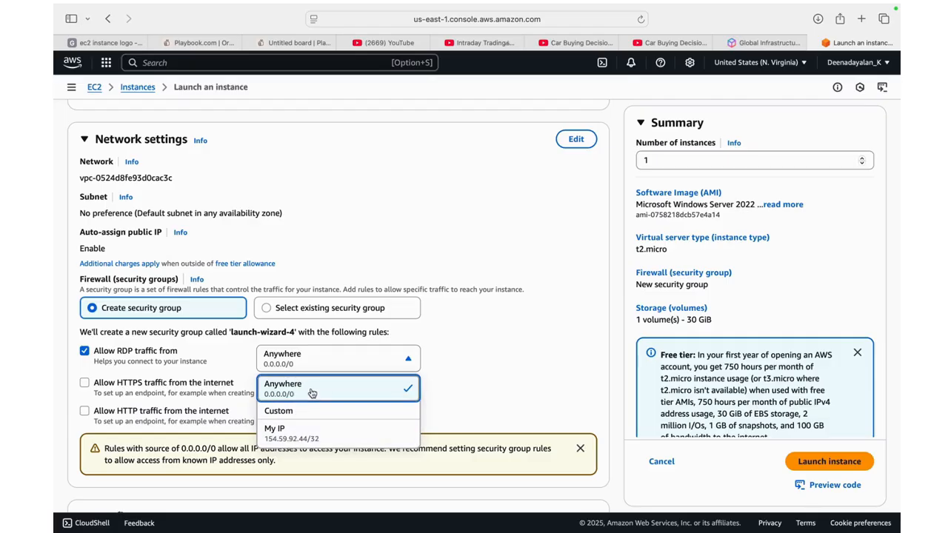
left_click(289, 392)
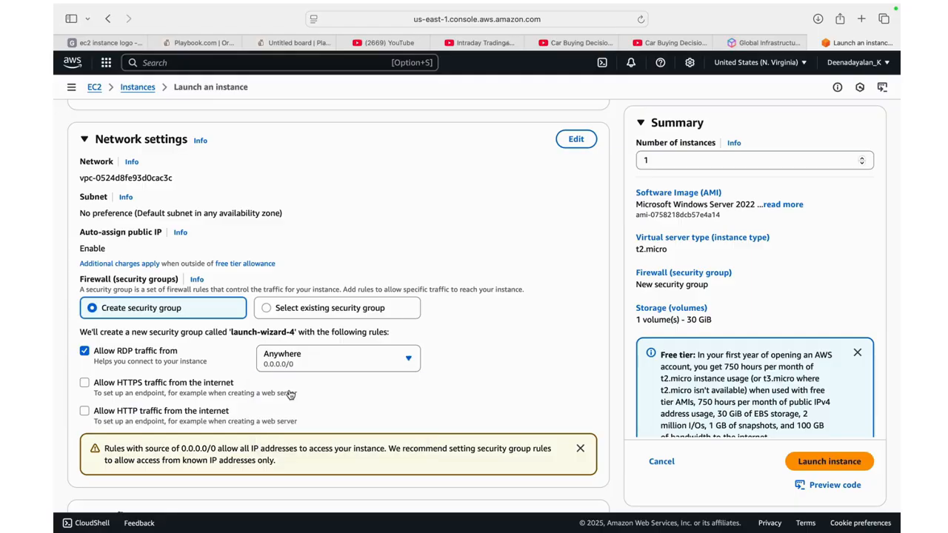
left_click(85, 384)
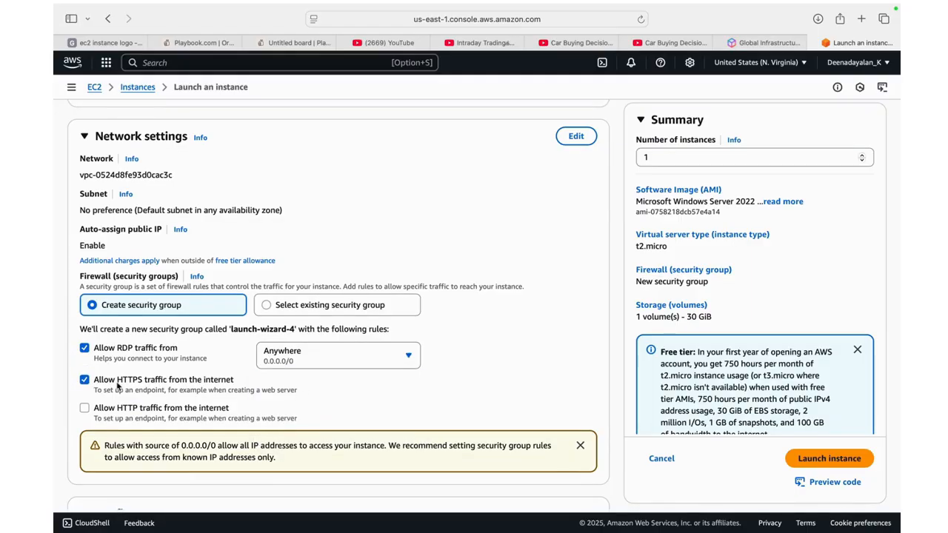
Review the instance's firewall rules, storage configuration, free tier limits, machine image and launch summary
scroll(145, 385, "down", 2)
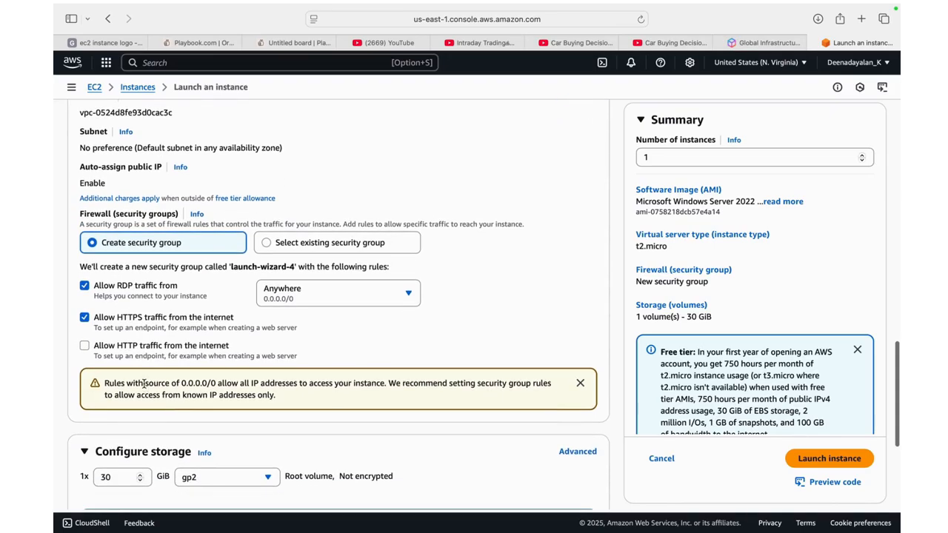
scroll(141, 381, "down", 1)
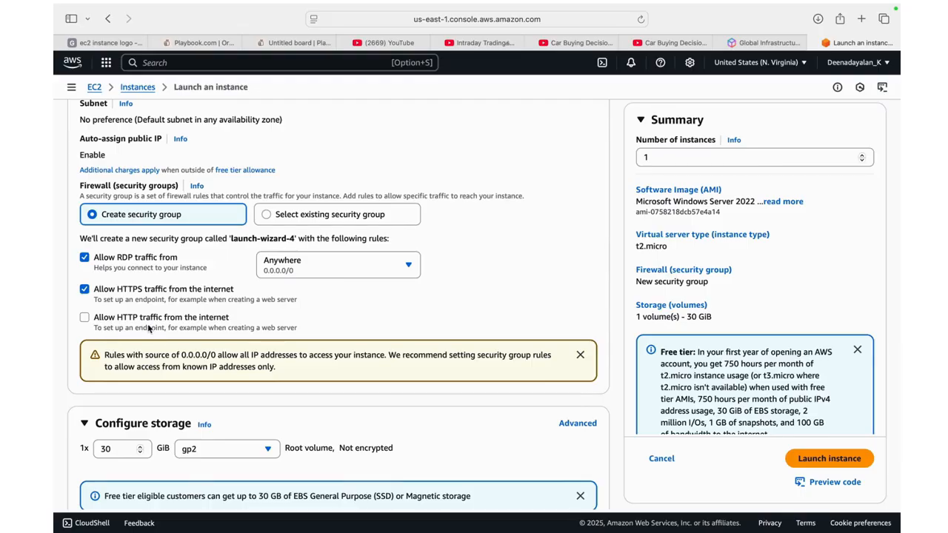
scroll(148, 327, "down", 1)
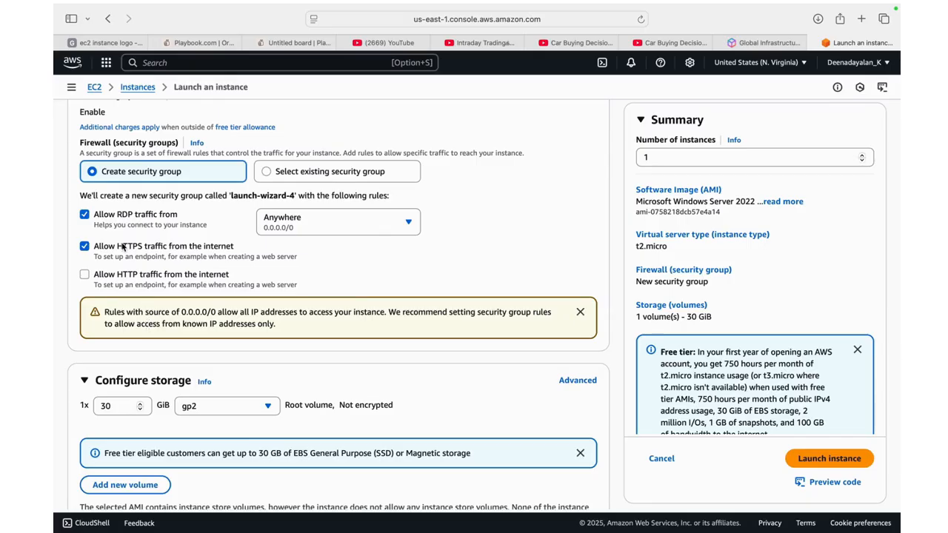
scroll(146, 261, "down", 4)
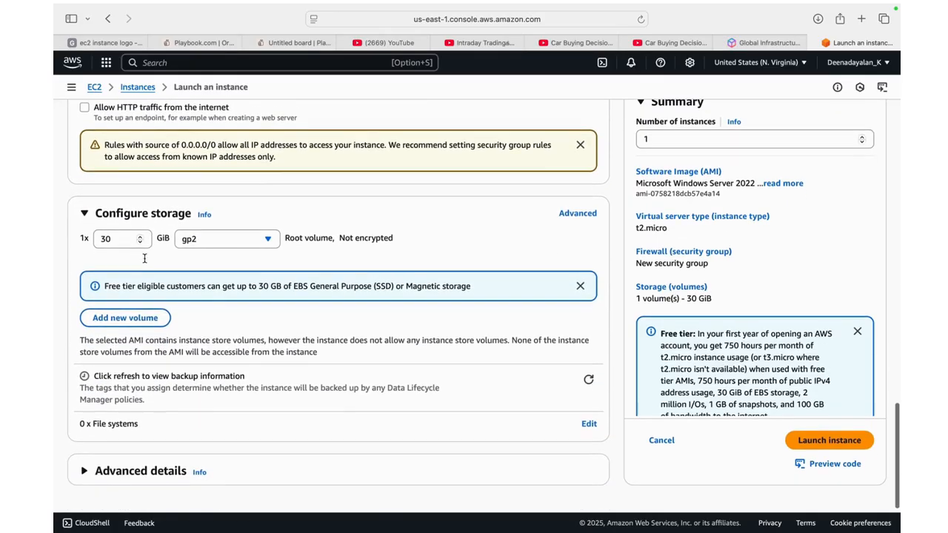
scroll(144, 260, "down", 1)
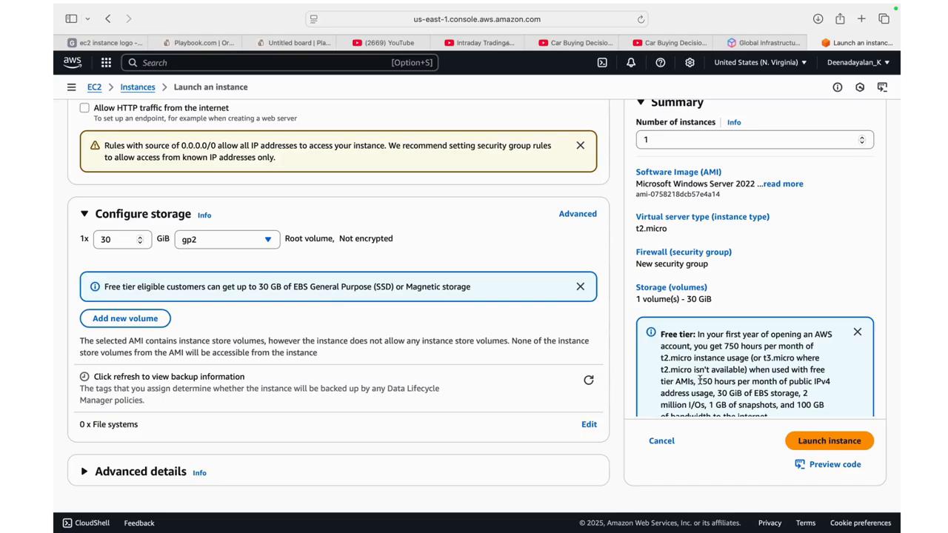
scroll(704, 378, "down", 1)
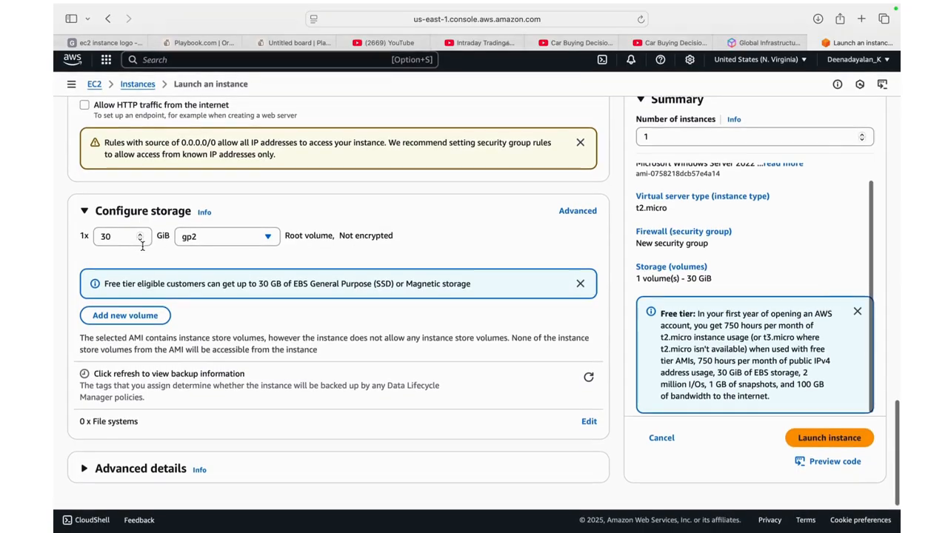
scroll(142, 248, "down", 1)
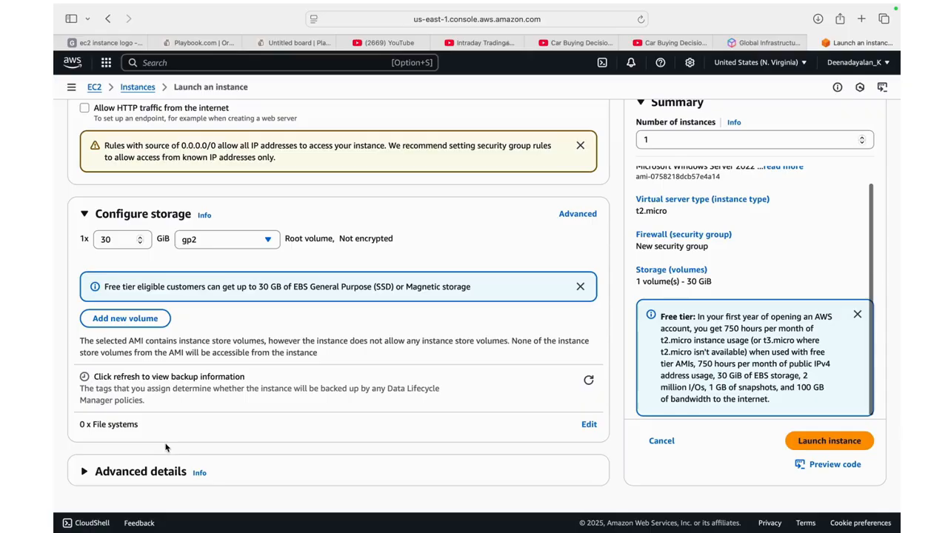
scroll(177, 426, "up", 10)
scroll(176, 426, "up", 10)
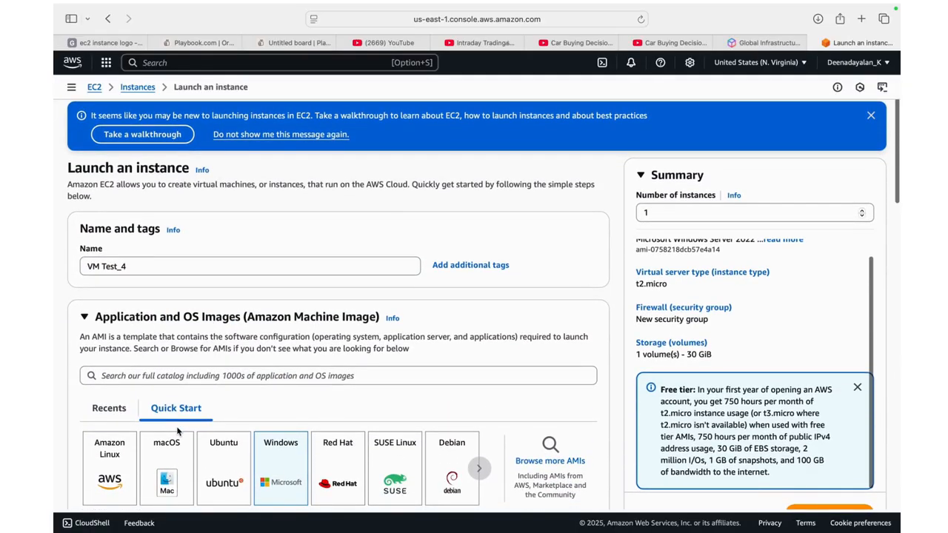
scroll(177, 431, "down", 15)
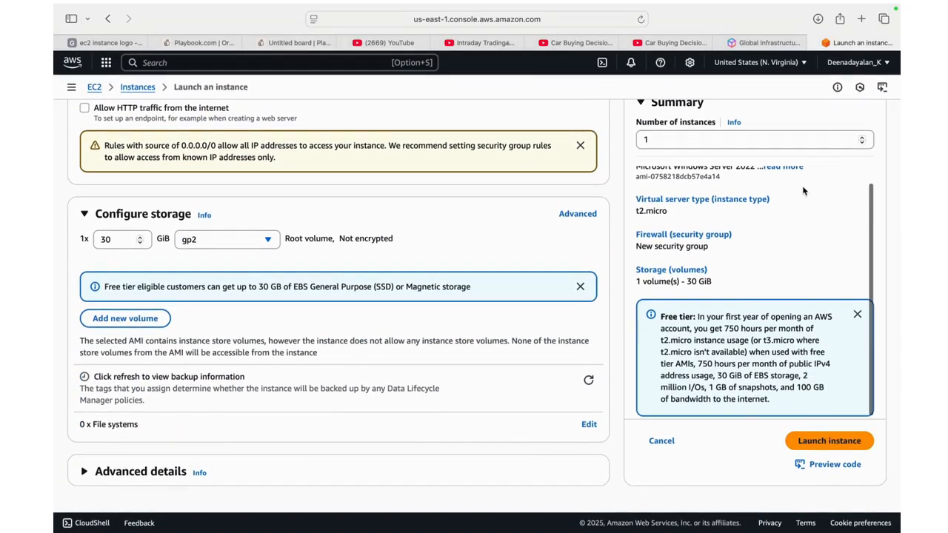
scroll(802, 189, "up", 5)
scroll(803, 191, "up", 6)
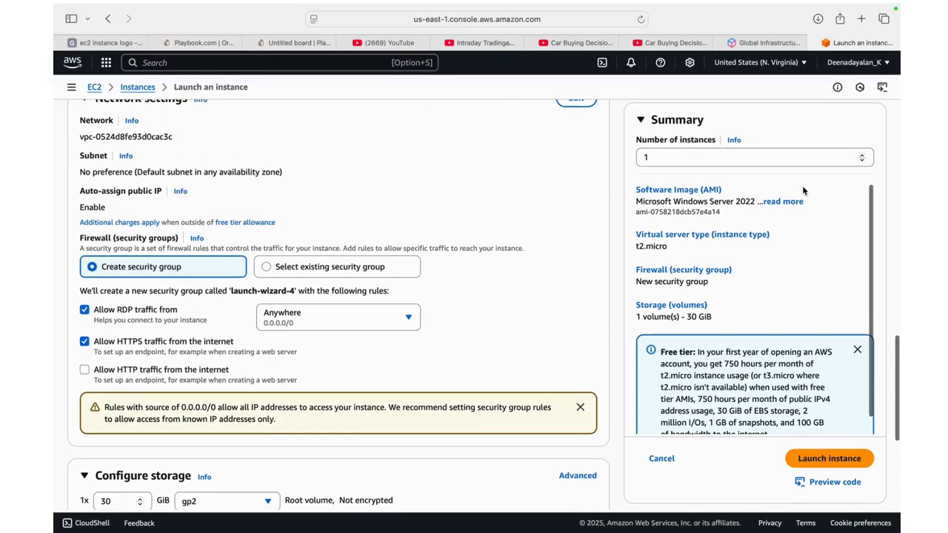
scroll(803, 191, "up", 5)
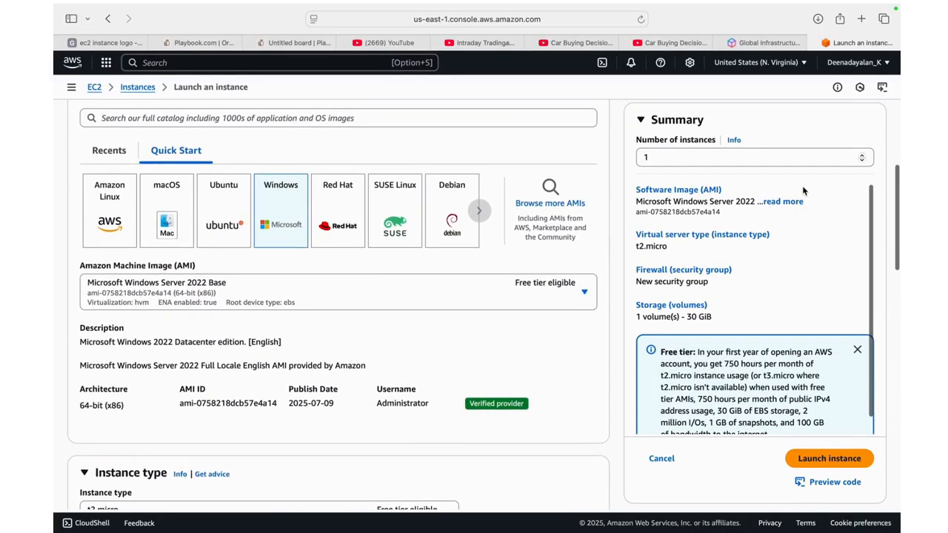
Check the instance name and launch summary, and launch the VM Test_4 instance
scroll(802, 191, "up", 1)
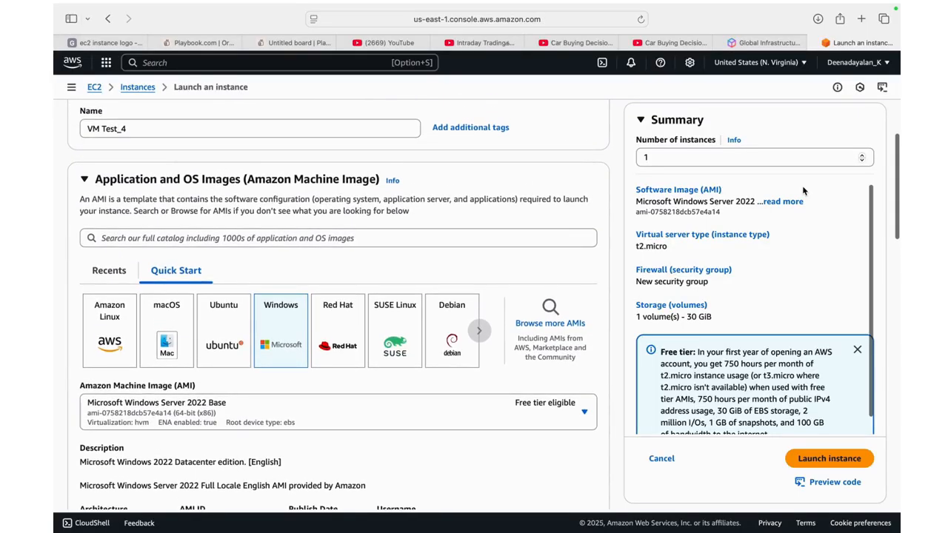
scroll(802, 191, "up", 3)
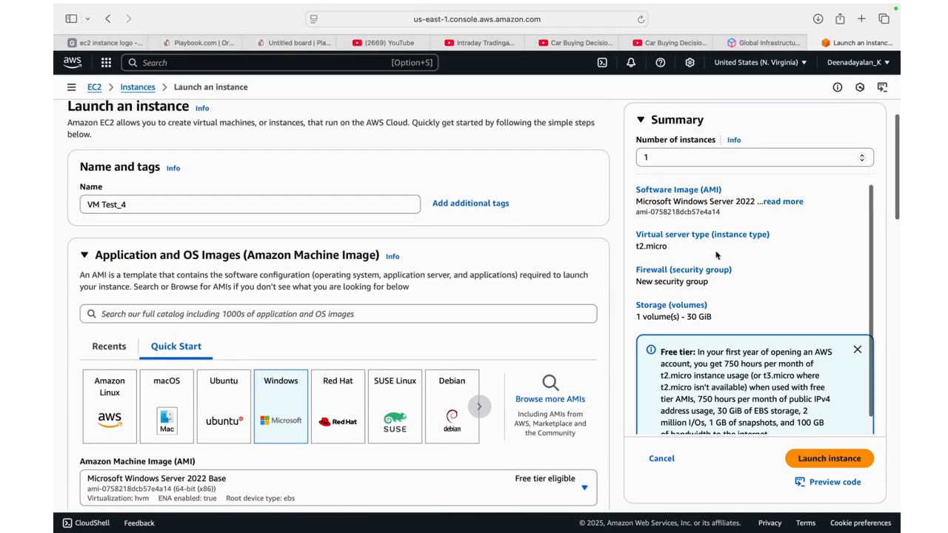
scroll(716, 254, "down", 1)
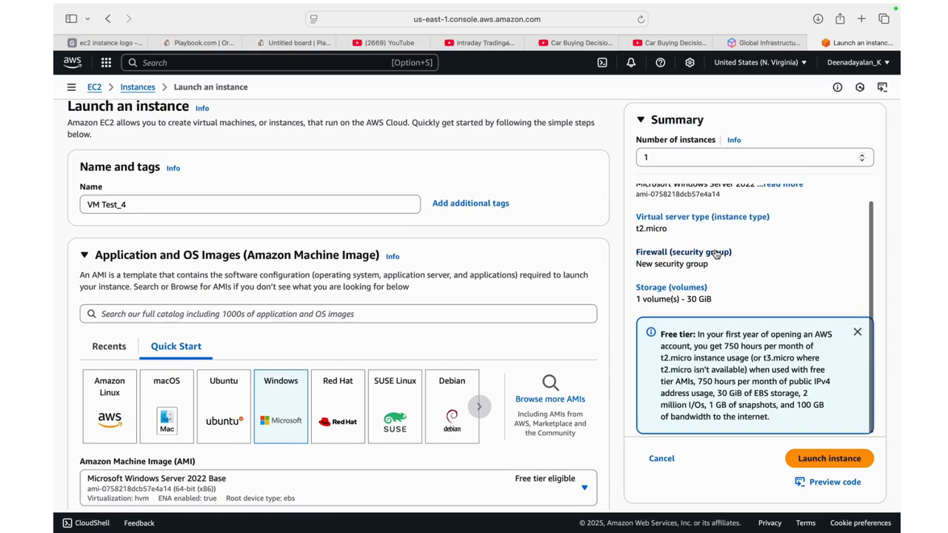
left_click(811, 460)
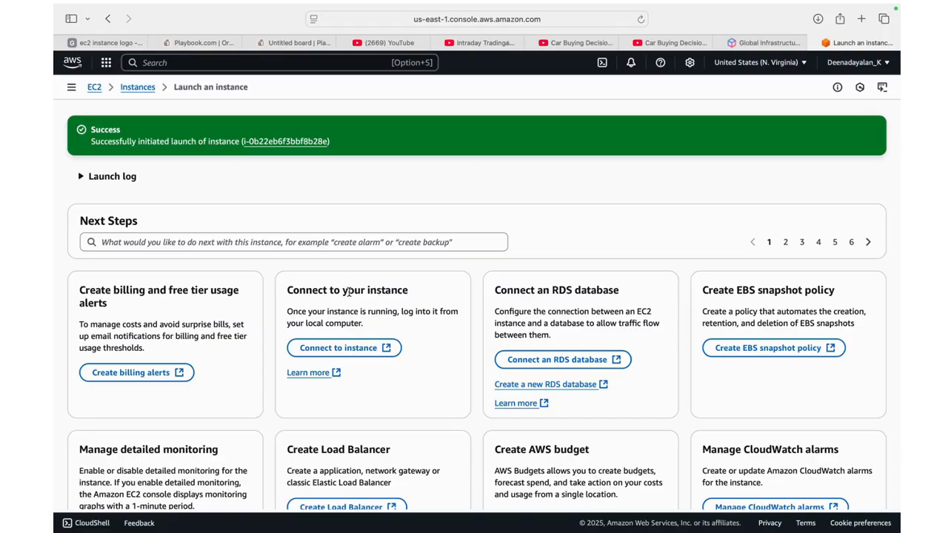
Open the connection options for the launched instance and review its RDP client details
left_click(339, 349)
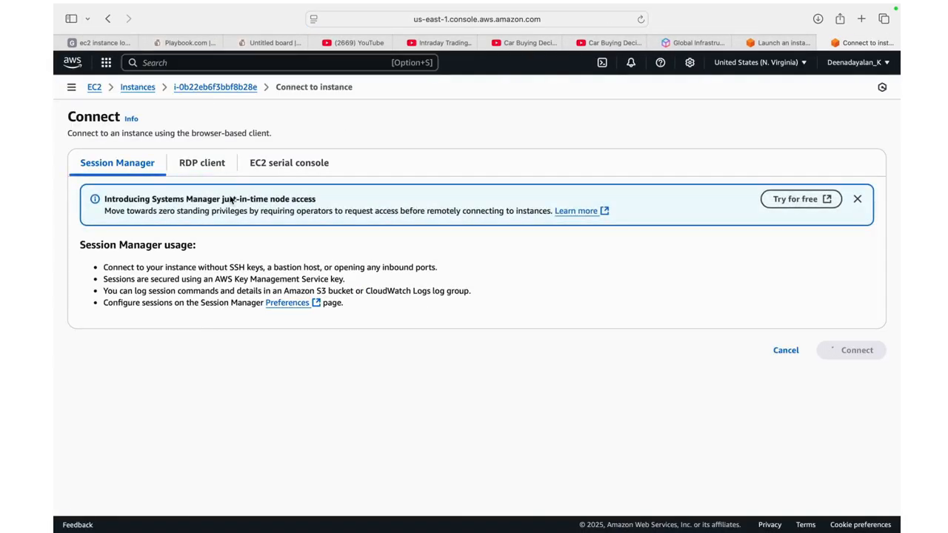
left_click(203, 164)
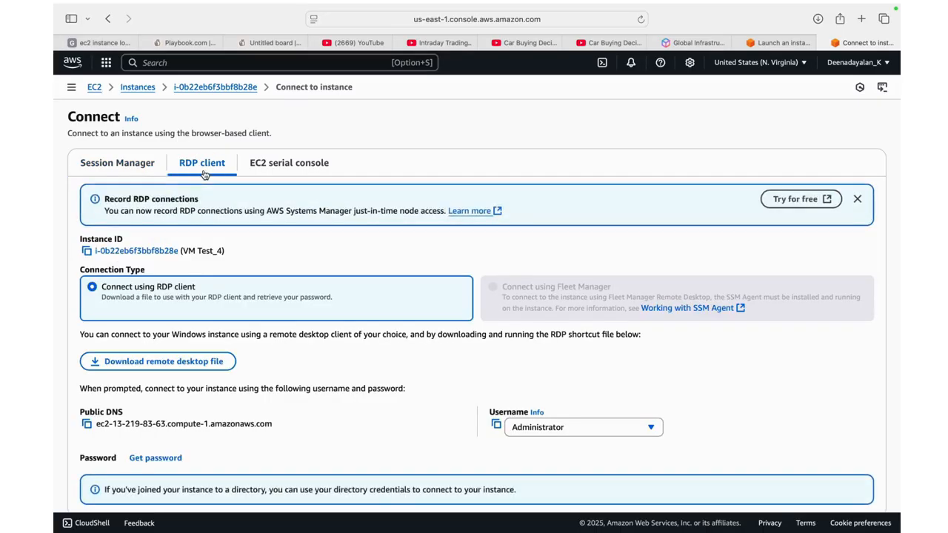
scroll(253, 314, "down", 2)
scroll(253, 314, "down", 1)
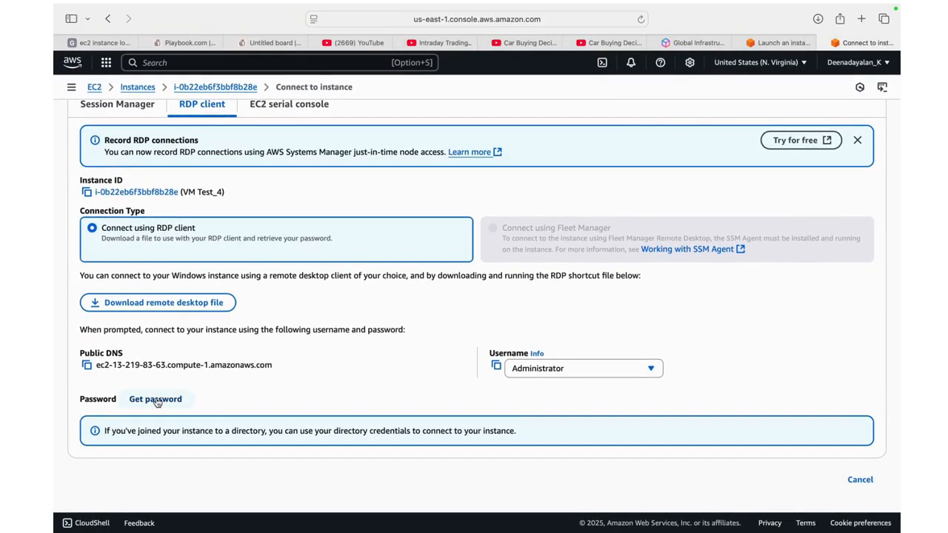
scroll(277, 317, "up", 2)
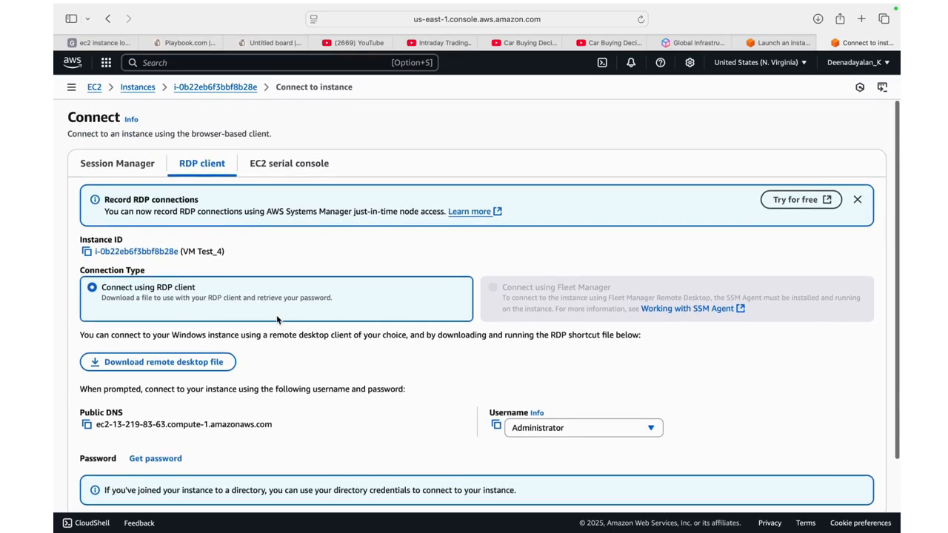
scroll(276, 315, "down", 2)
scroll(276, 315, "up", 2)
scroll(276, 315, "down", 2)
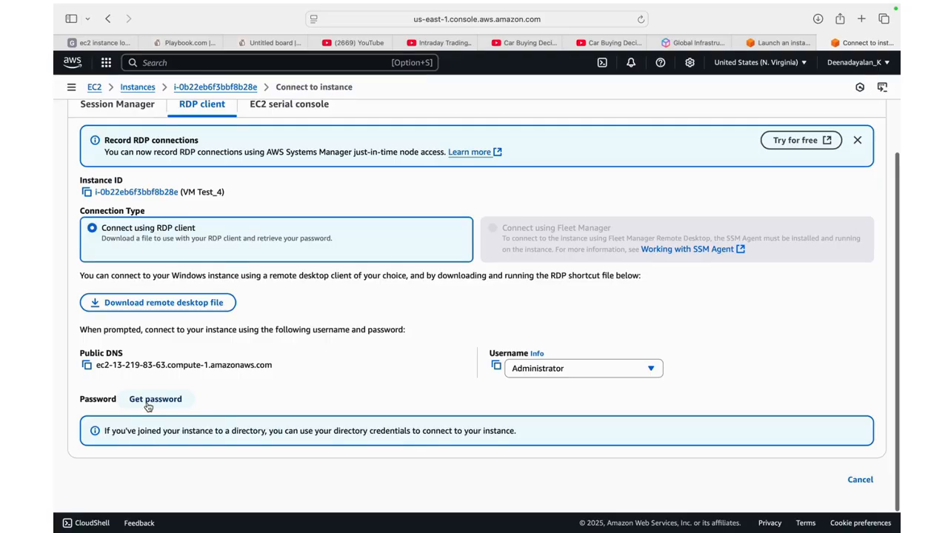
scroll(149, 407, "up", 2)
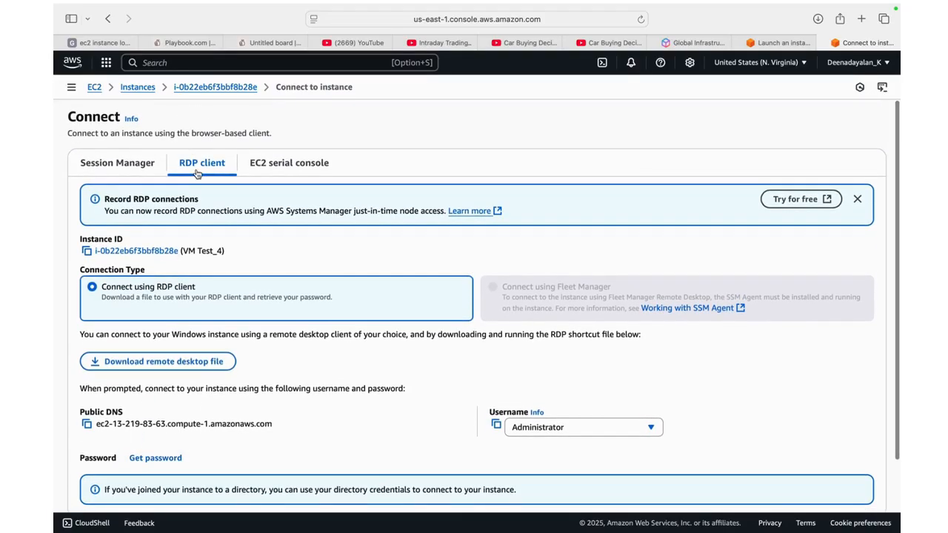
Try to retrieve the instance's Windows password, and return to the connection options
scroll(197, 173, "down", 2)
left_click(155, 399)
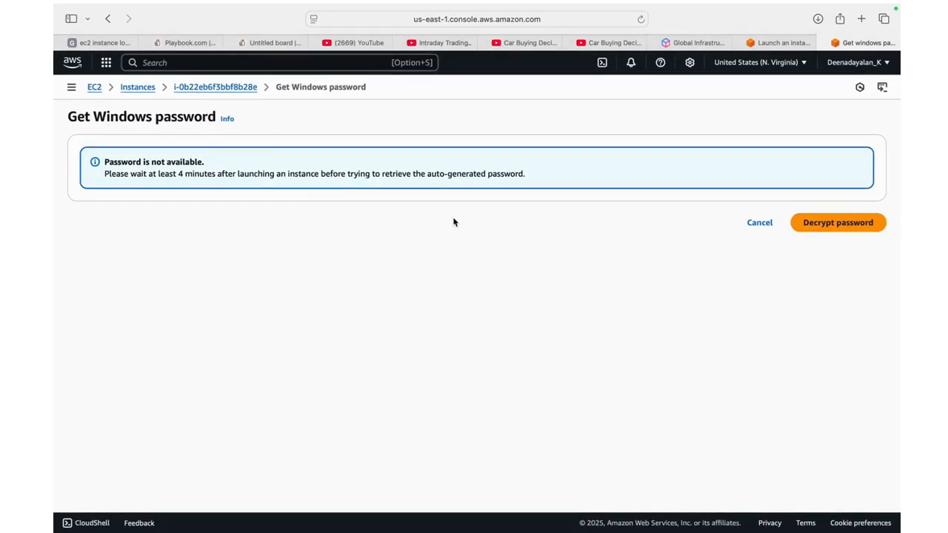
scroll(454, 222, "left", 5)
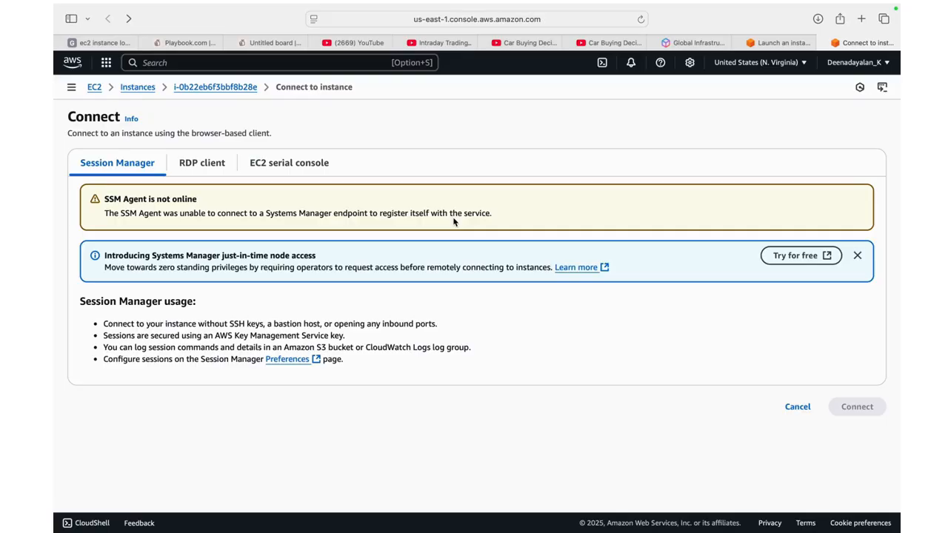
Open the Windows password retrieval page from the instance's RDP client connection details
left_click(207, 168)
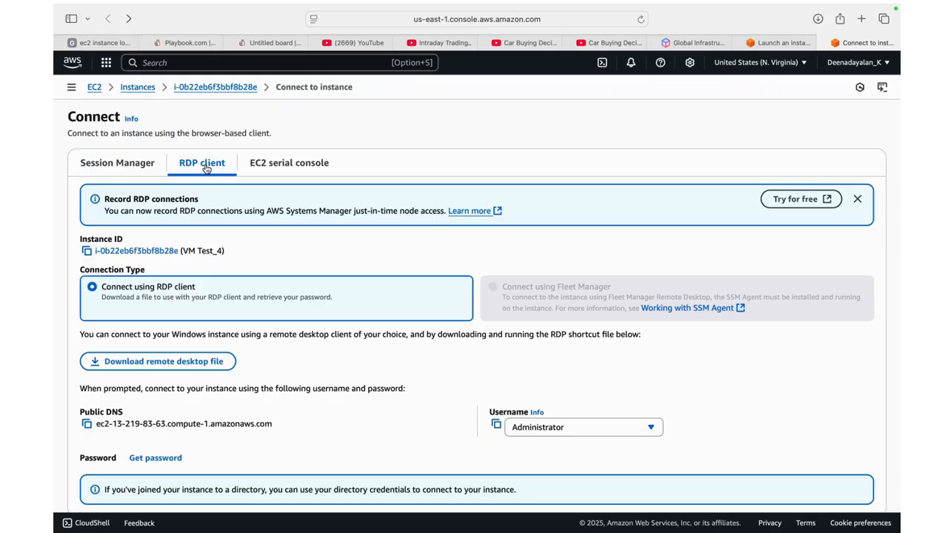
scroll(206, 168, "down", 2)
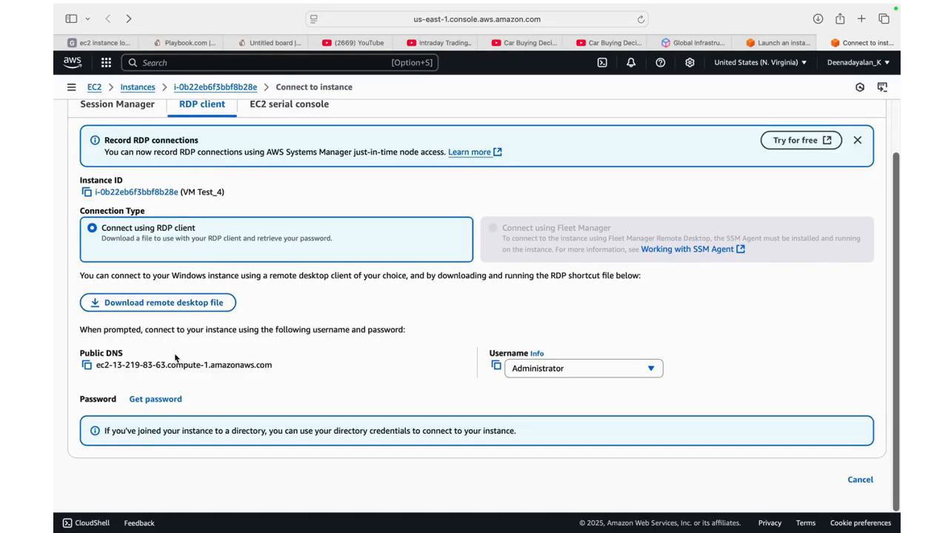
left_click(159, 400)
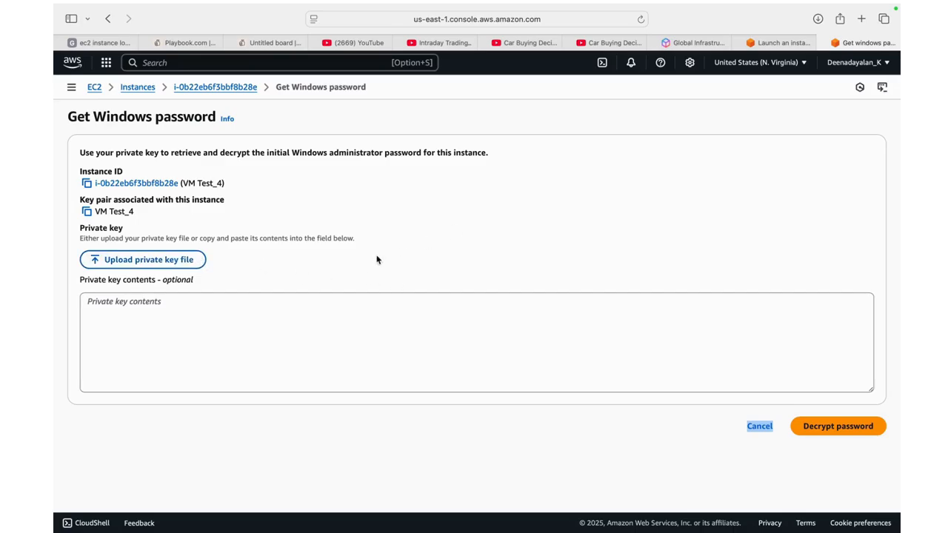
Upload the private key file VM Test_4.pem from the Downloads folder and decrypt the Windows administrator password
left_click(167, 265)
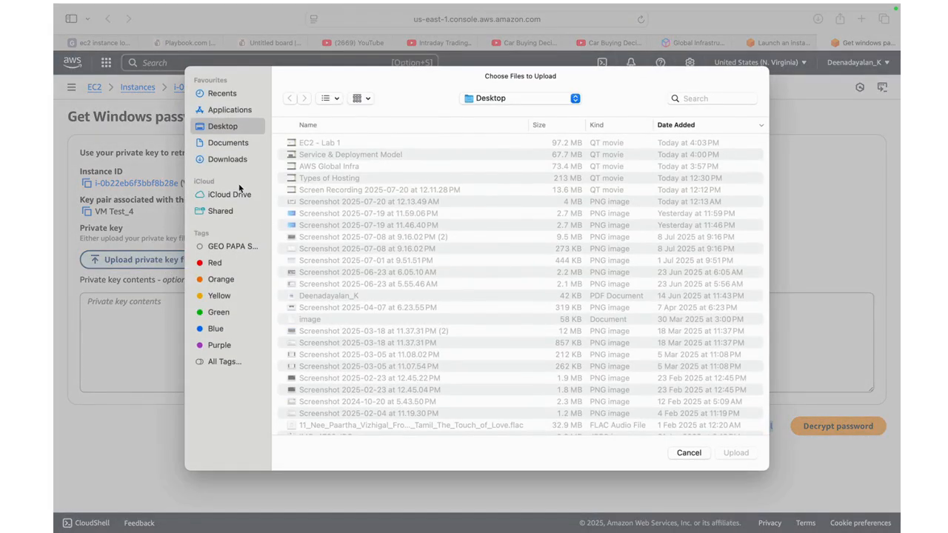
left_click(228, 159)
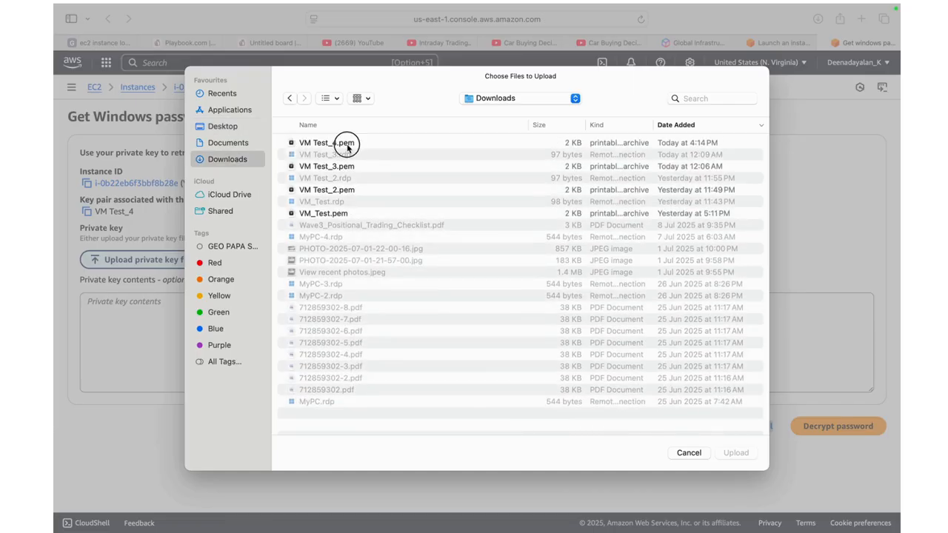
left_click(346, 146)
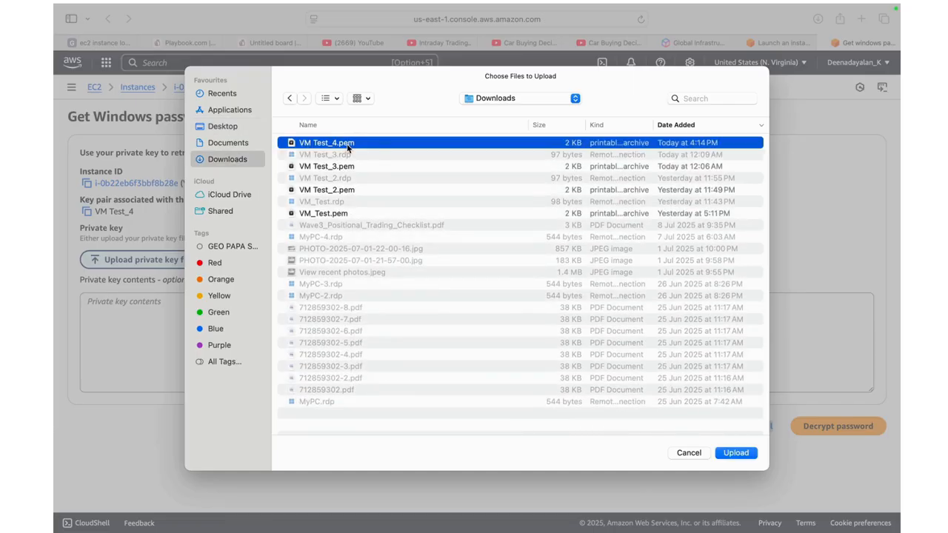
left_click(738, 452)
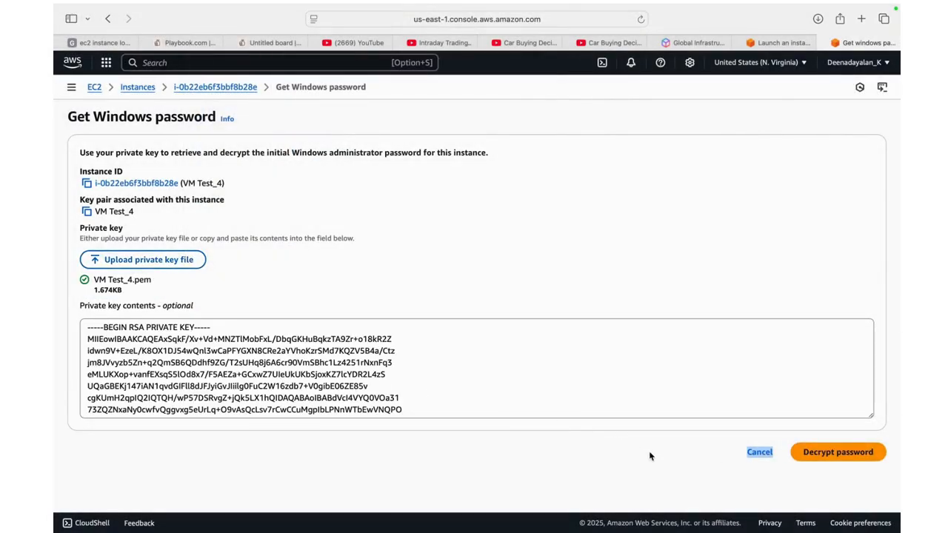
left_click(823, 456)
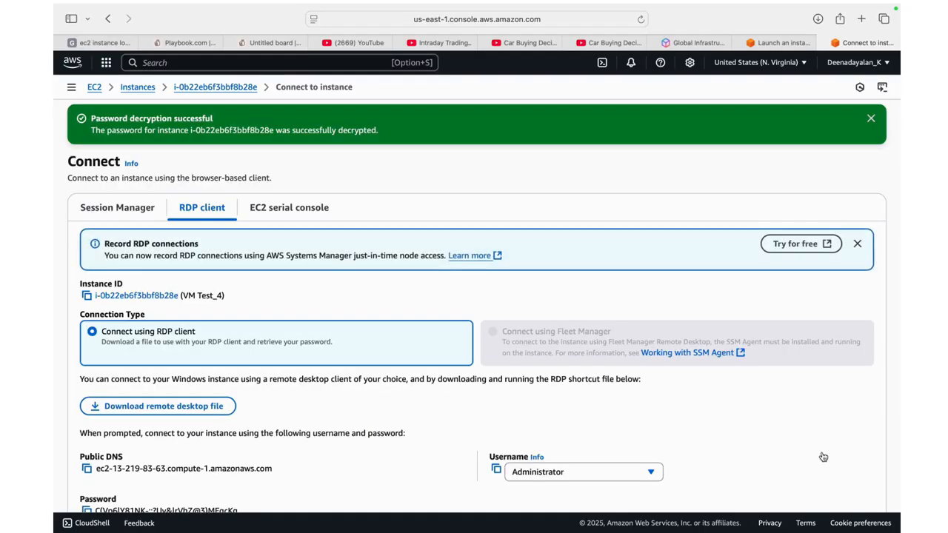
Copy the decrypted administrator password and download the instance's remote desktop file
scroll(662, 423, "down", 3)
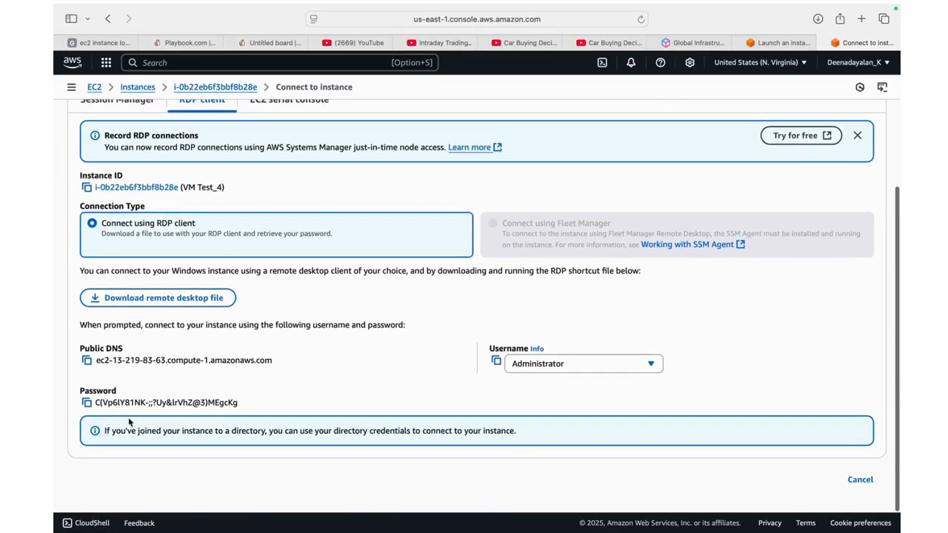
left_click(87, 403)
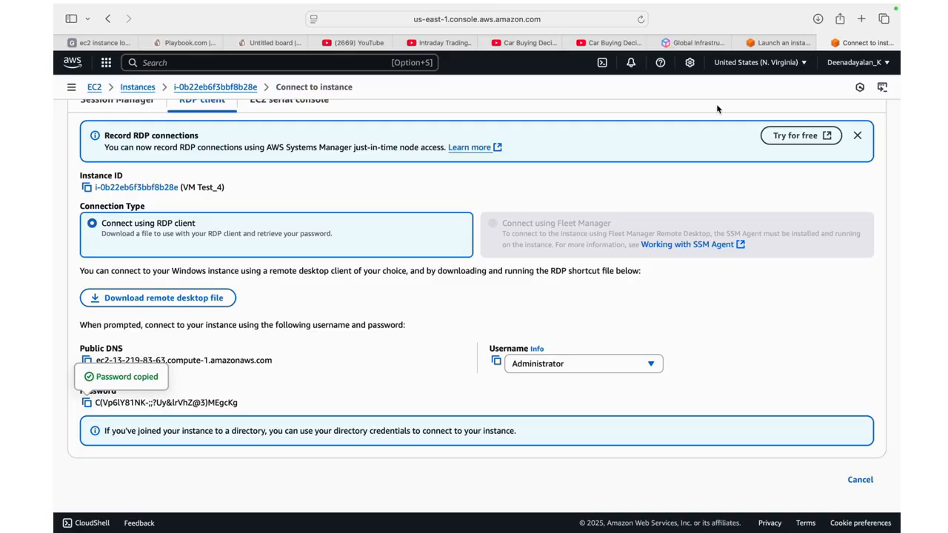
scroll(343, 159, "up", 3)
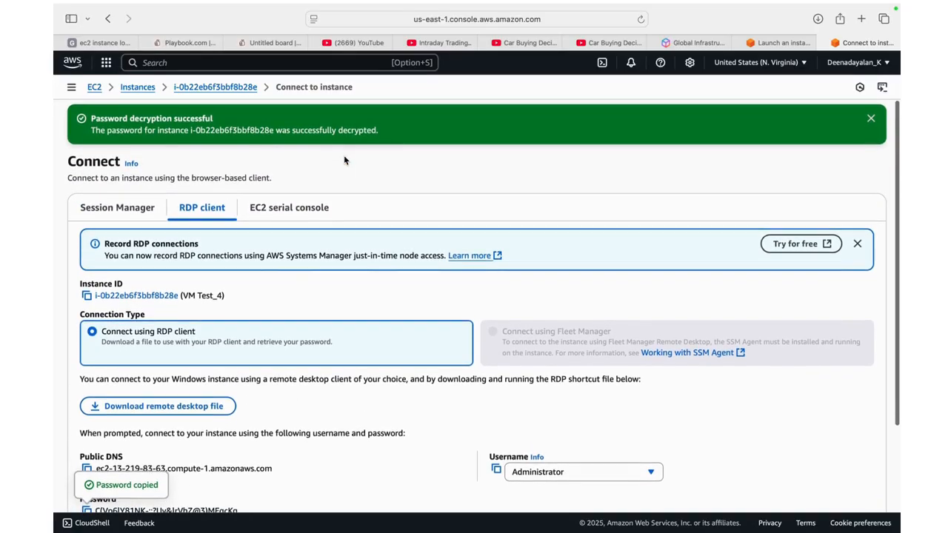
scroll(343, 160, "down", 2)
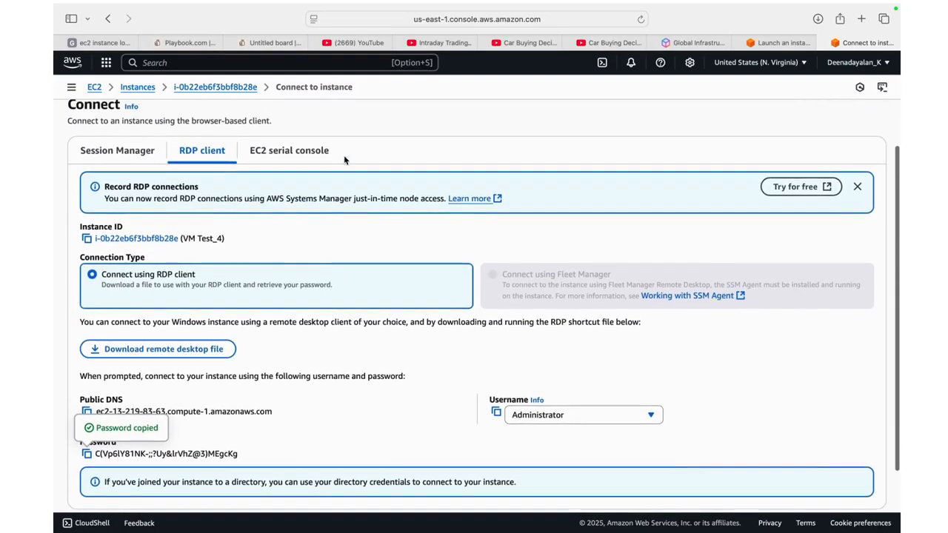
scroll(344, 160, "up", 2)
scroll(344, 160, "down", 1)
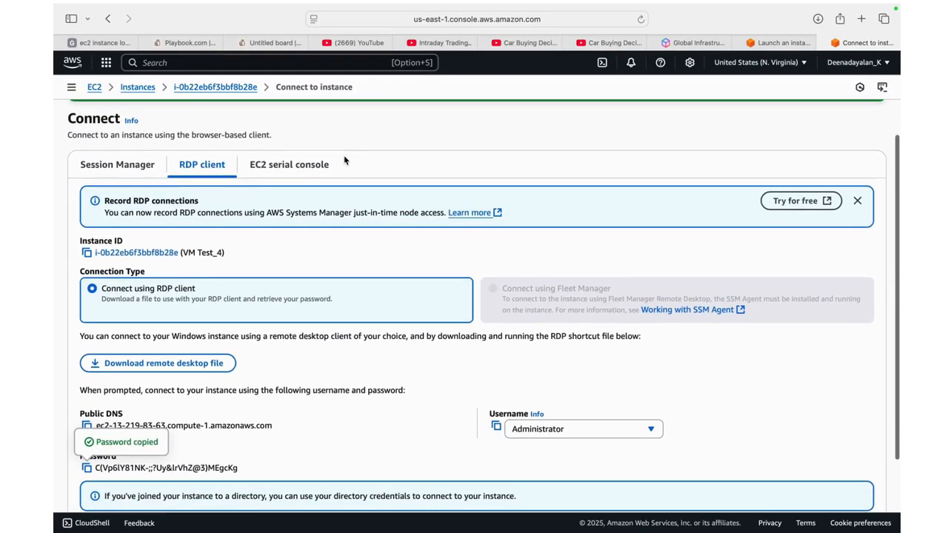
scroll(343, 160, "down", 2)
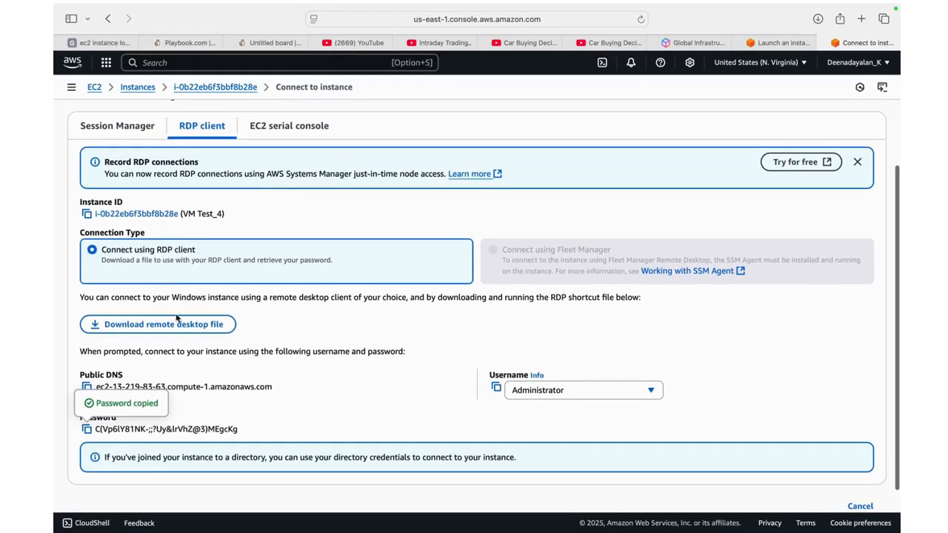
left_click(176, 321)
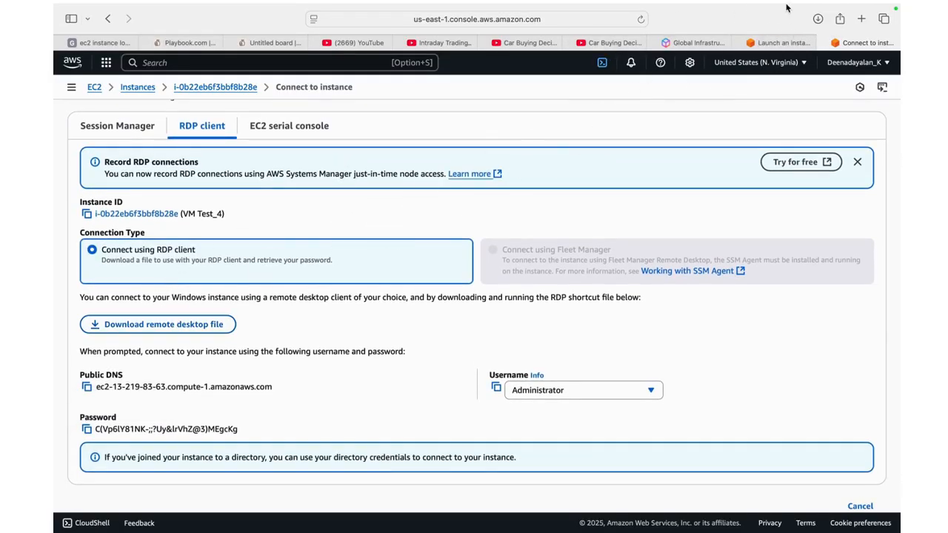
Switch to Finder and open the downloaded VM Test_4.rdp file from the Downloads folder
left_click(818, 33)
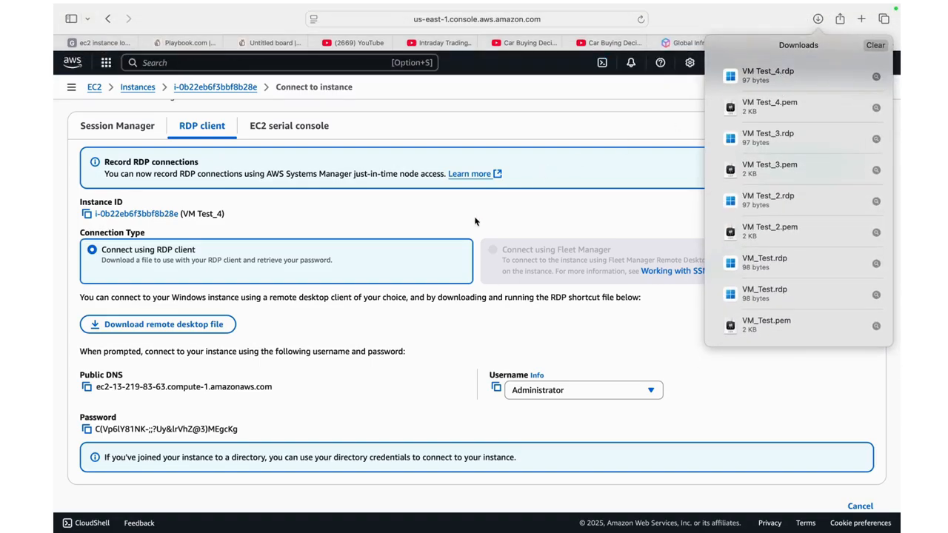
left_click(396, 239)
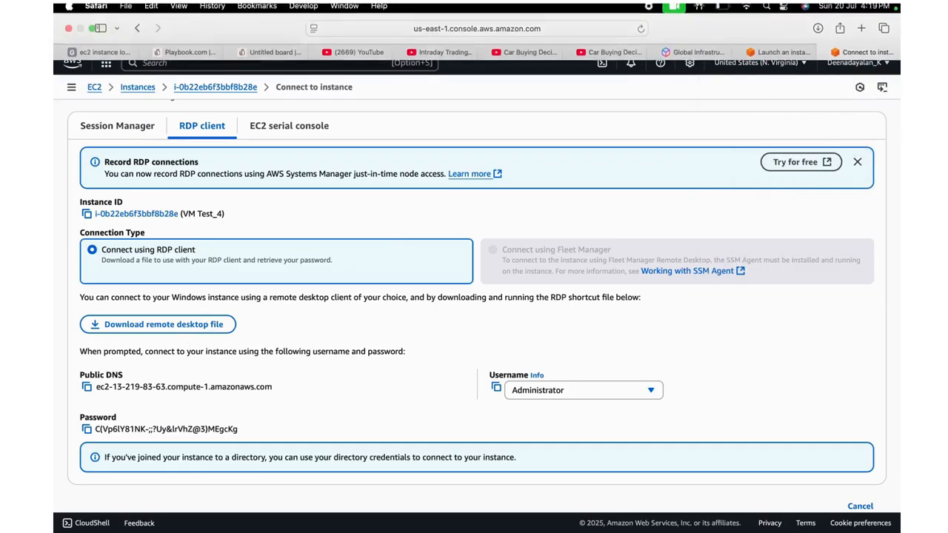
mouse_move(546, 528)
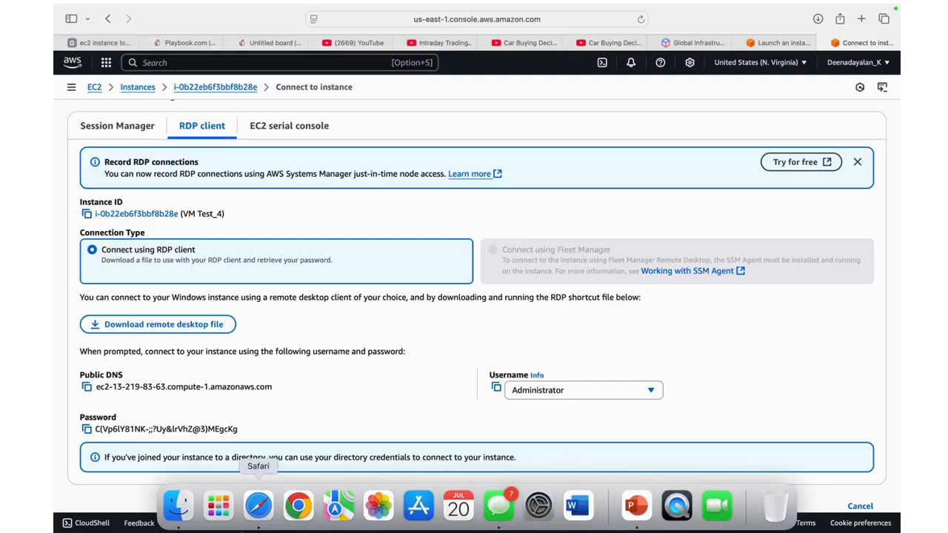
left_click(175, 506)
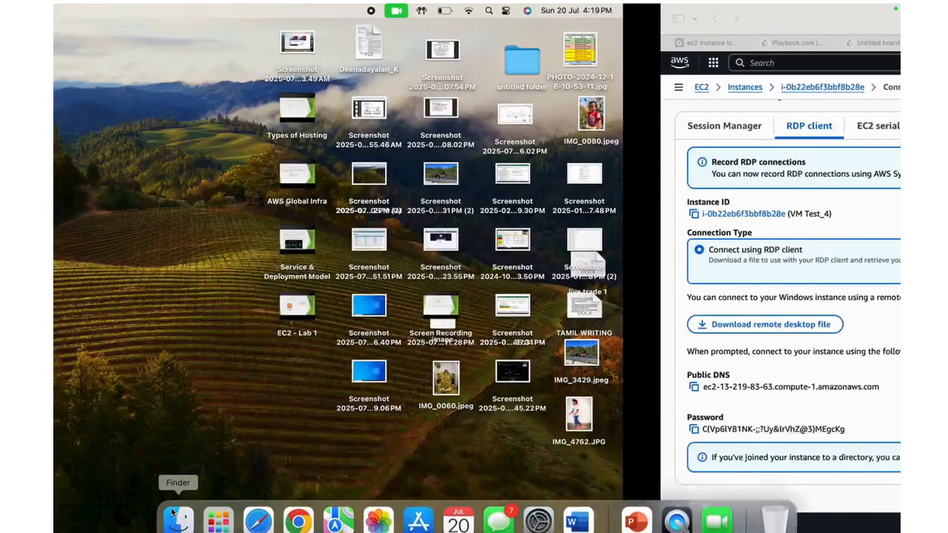
left_click(252, 203)
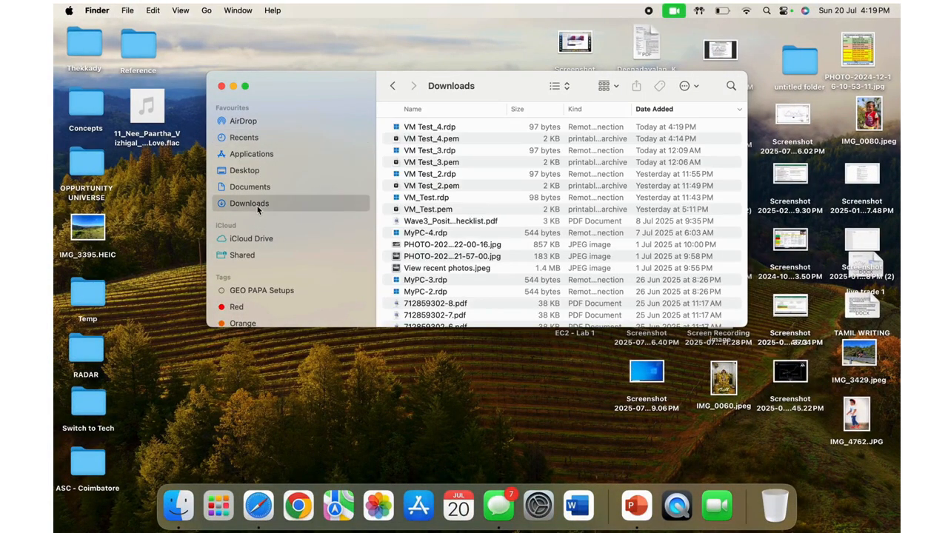
left_click(467, 127)
left_click(467, 128)
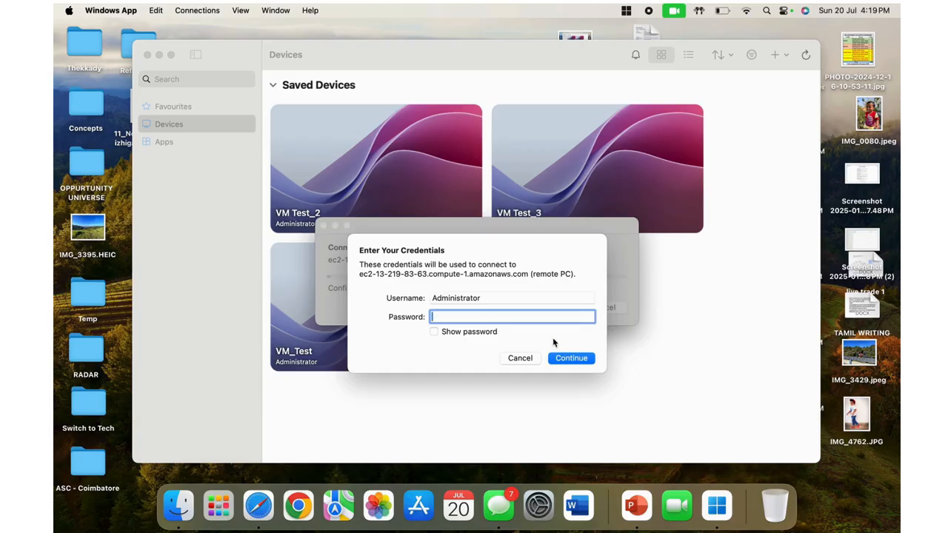
Paste the copied password for the Administrator account and submit the remote connection credentials
key("super+v")
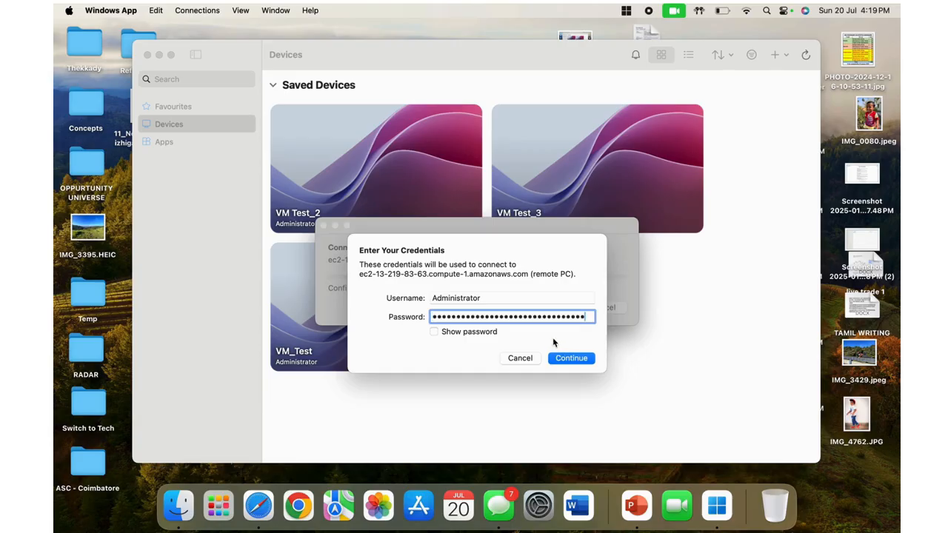
left_click(562, 359)
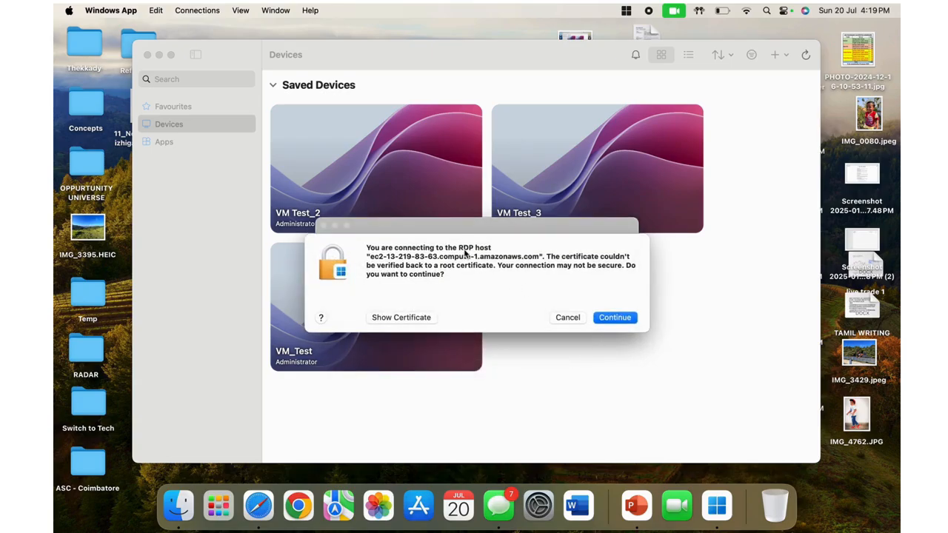
Accept the unverified certificate to connect to the remote desktop, and decline making the server discoverable on Network 2
left_click(615, 318)
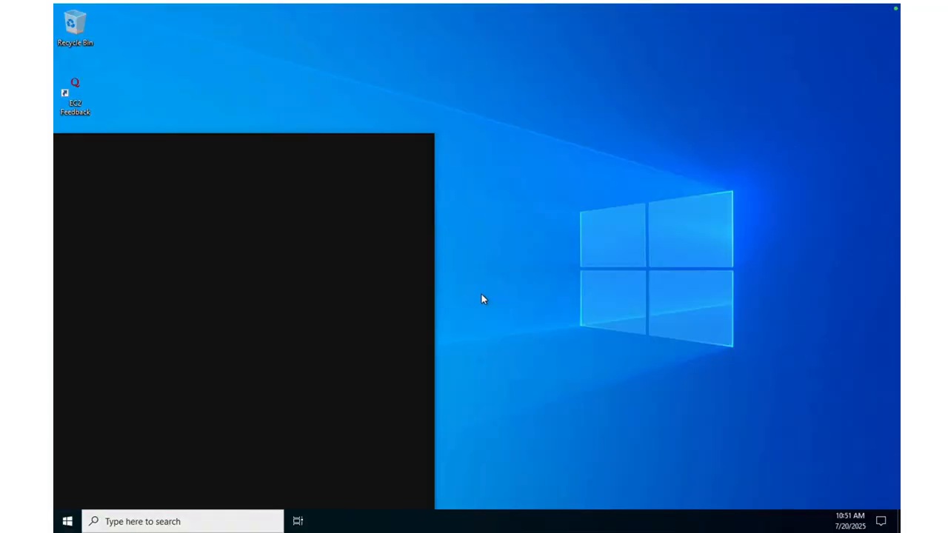
left_click(68, 521)
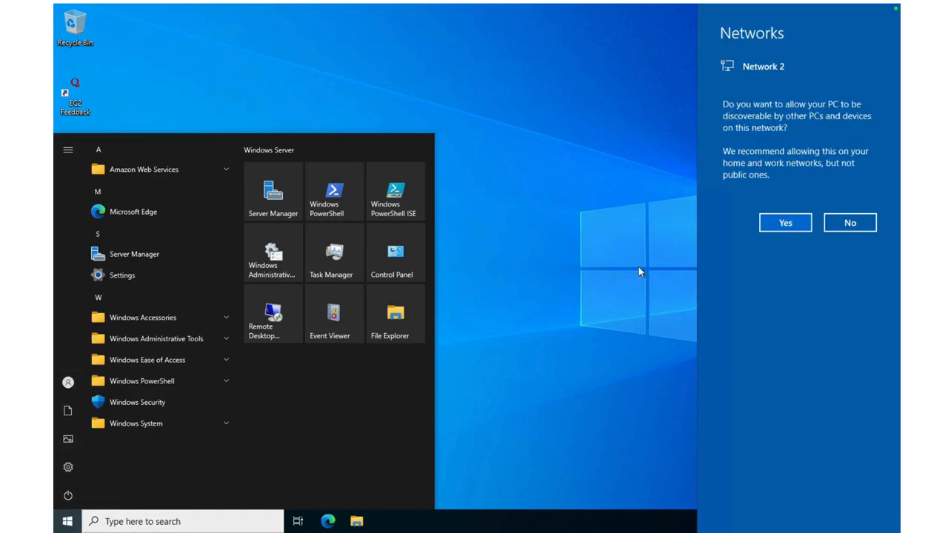
left_click(845, 220)
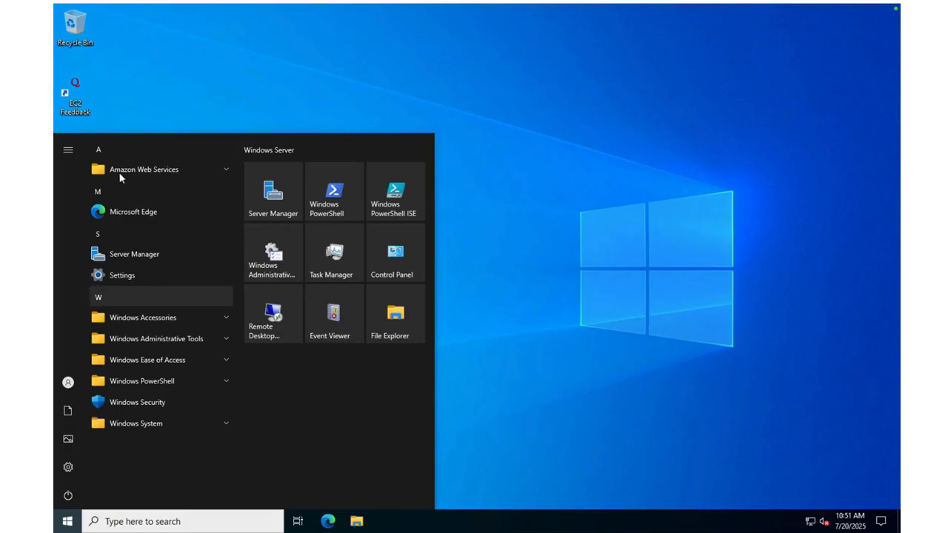
left_click(134, 316)
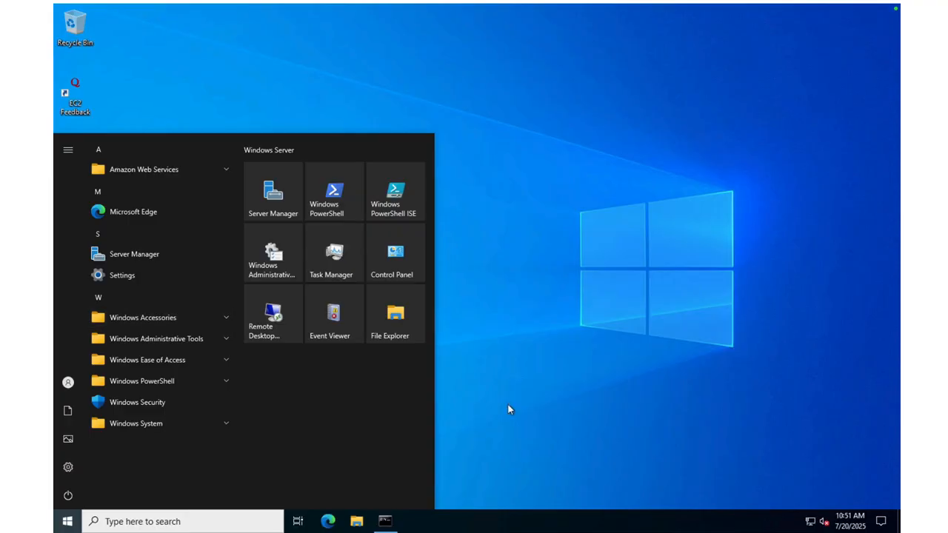
left_click(400, 319)
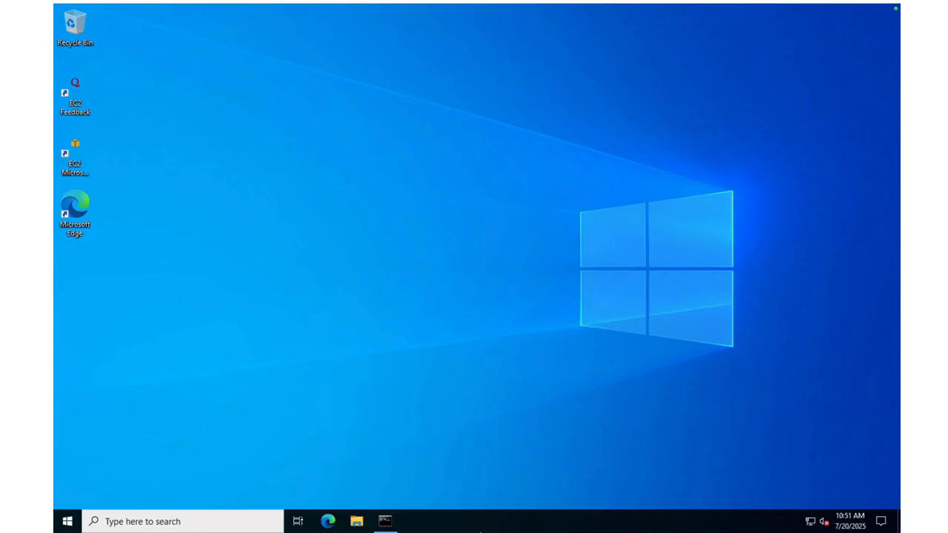
Examine the remote server's drives under This PC in File Explorer and the instance details on its desktop, and close the window
left_click(393, 526)
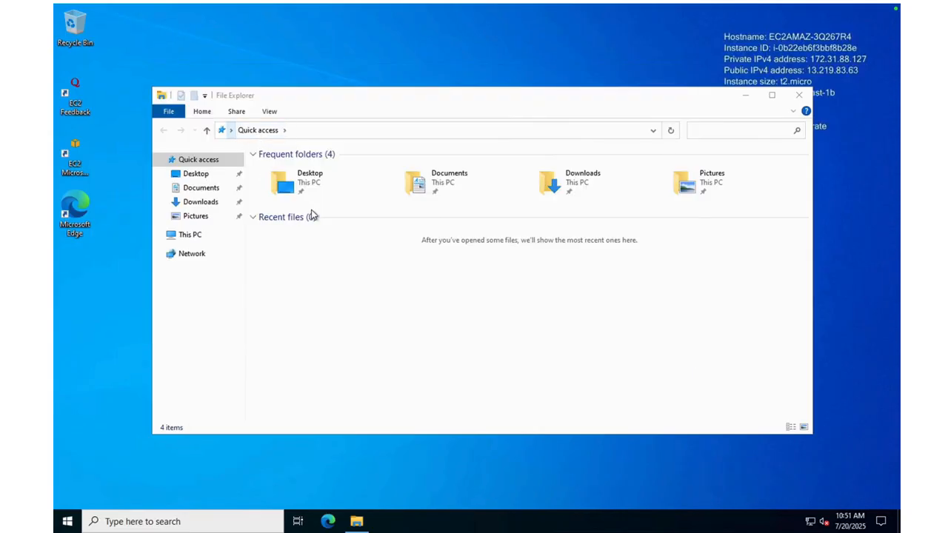
left_click(214, 240)
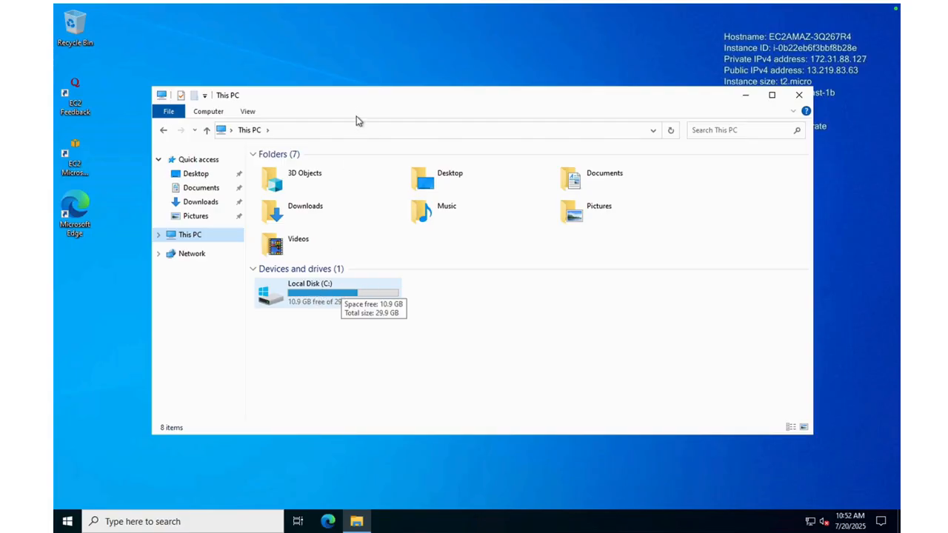
left_click_drag(362, 103, 329, 152)
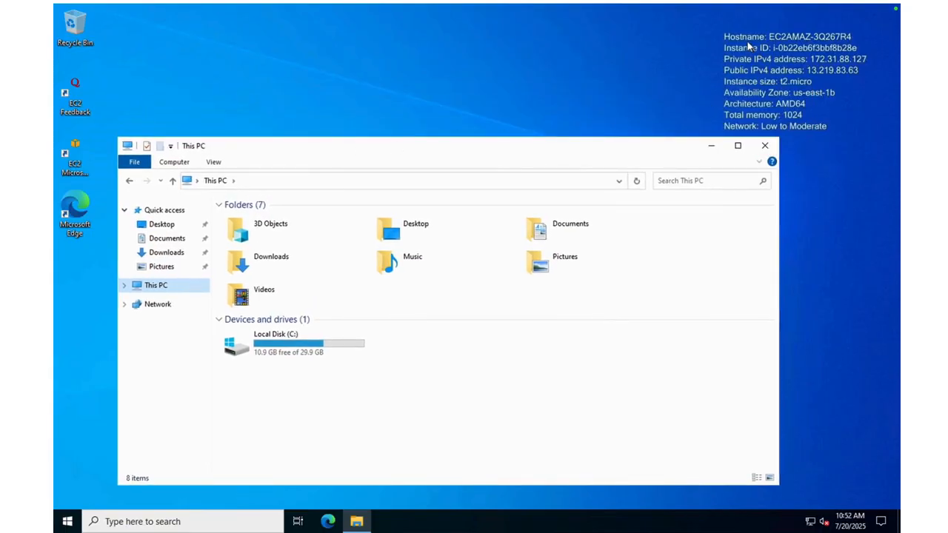
left_click(773, 40)
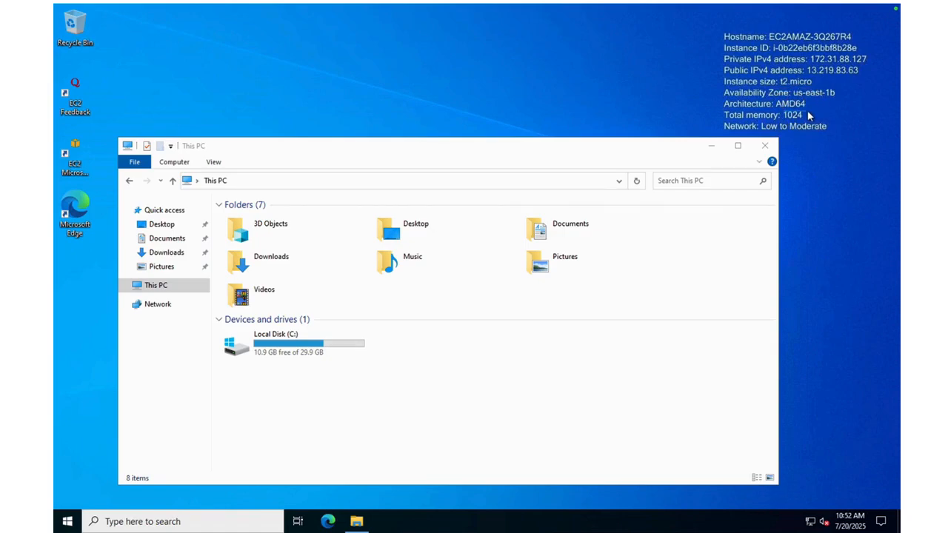
left_click(764, 146)
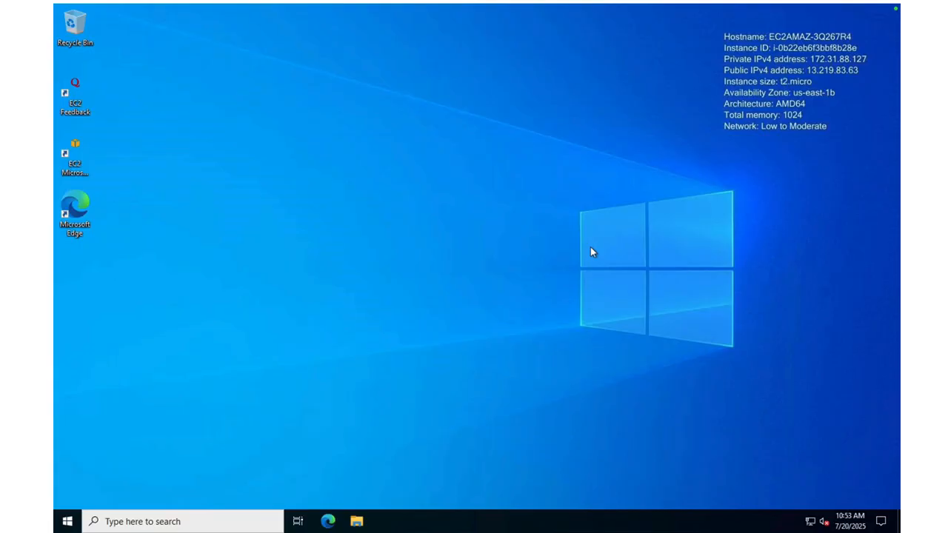
key("super+shift+5")
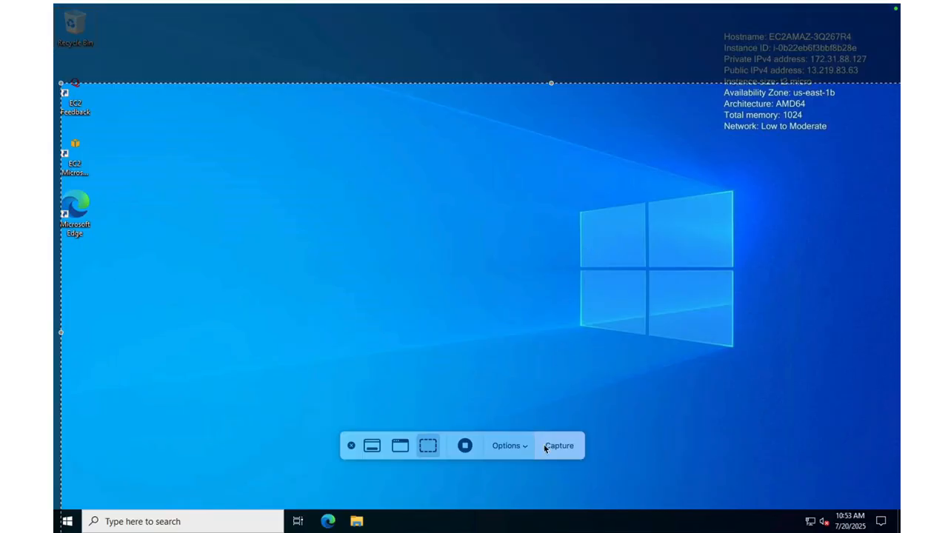